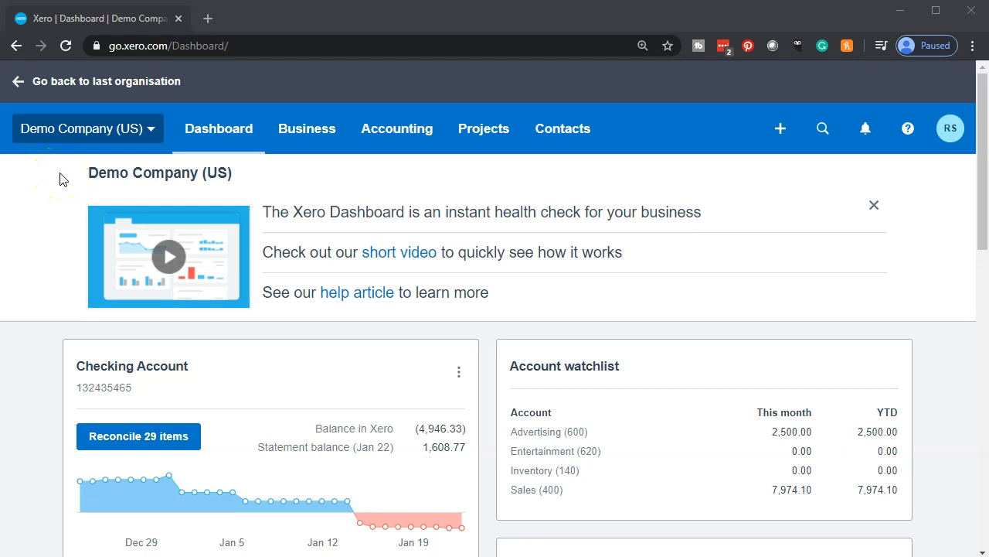
- Open the Balance Sheet report for the demo company and duplicate its browser tab
click(392, 130)
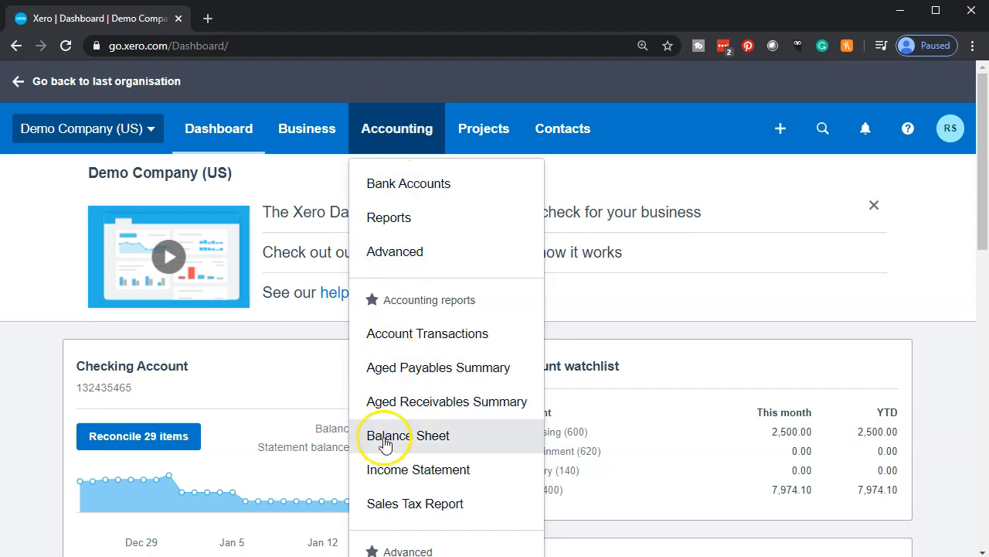
click(445, 438)
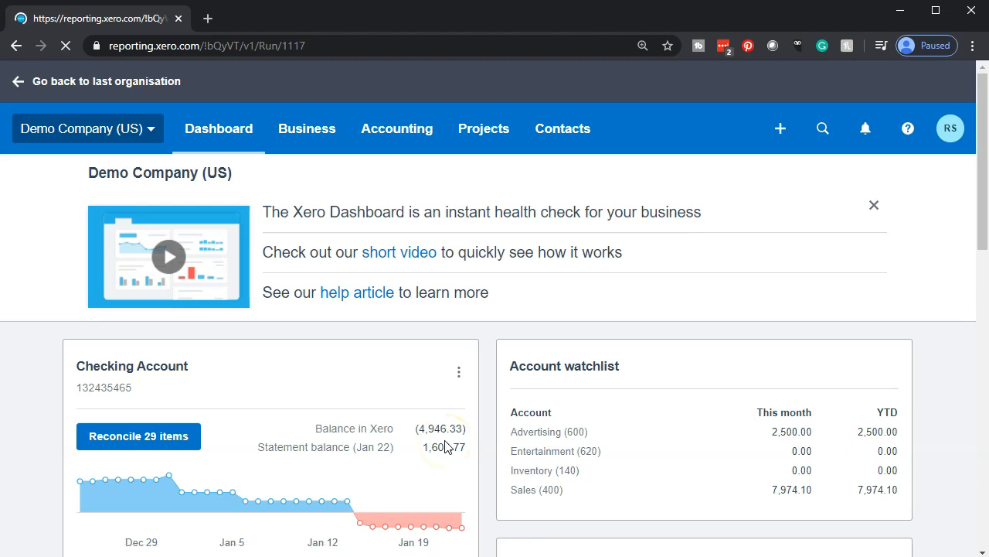
right_click(138, 16)
click(164, 69)
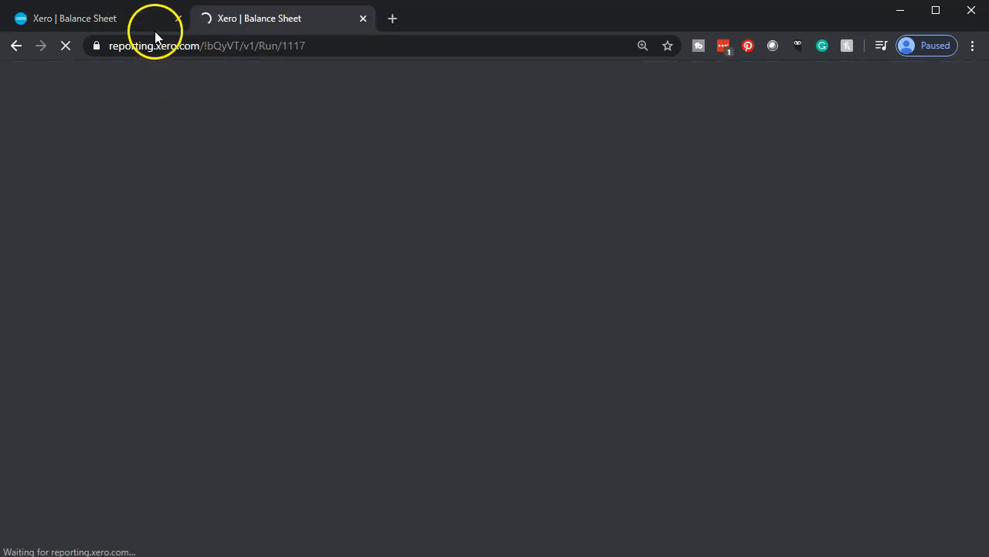
- Open the Income Statement report in the original browser tab, duplicate that tab, and return to the original
click(119, 21)
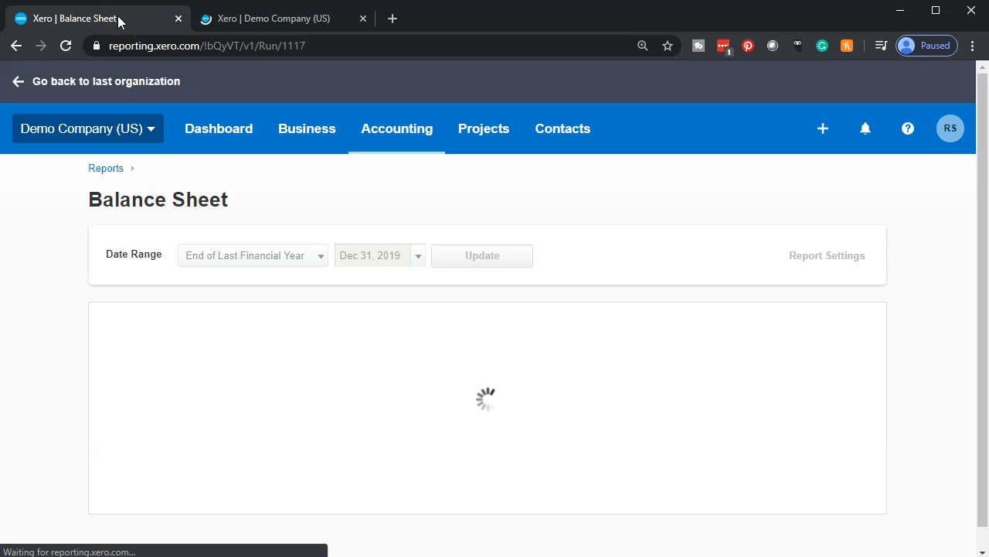
click(395, 139)
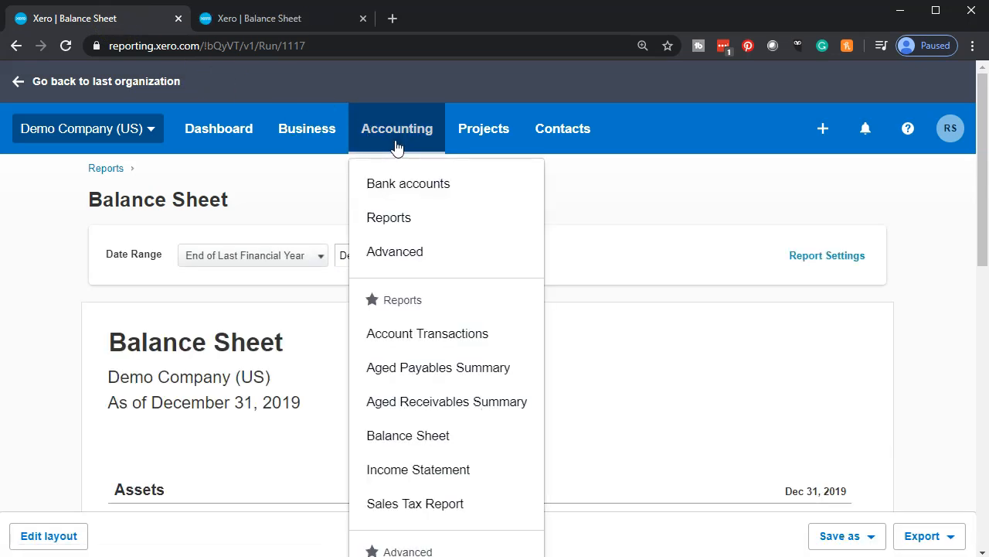
click(428, 478)
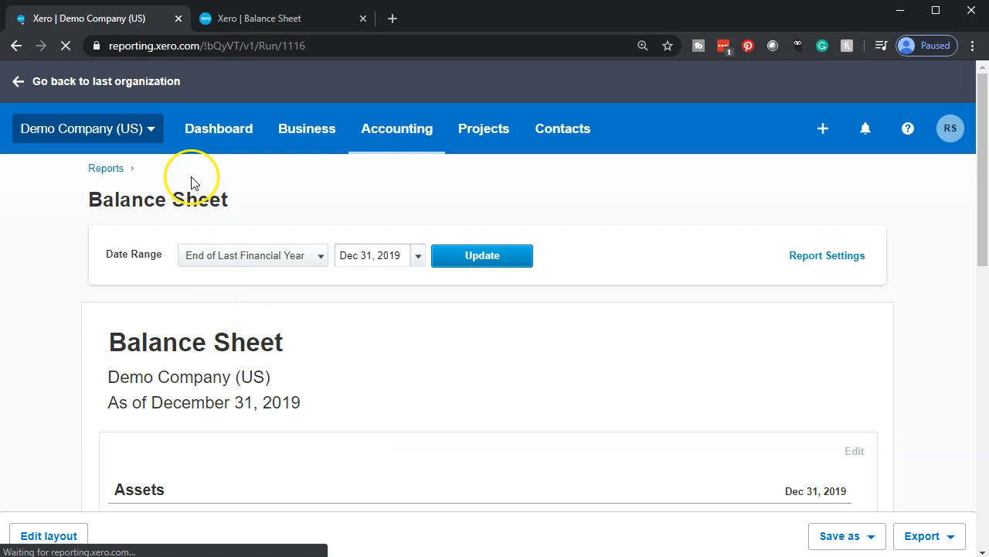
right_click(133, 17)
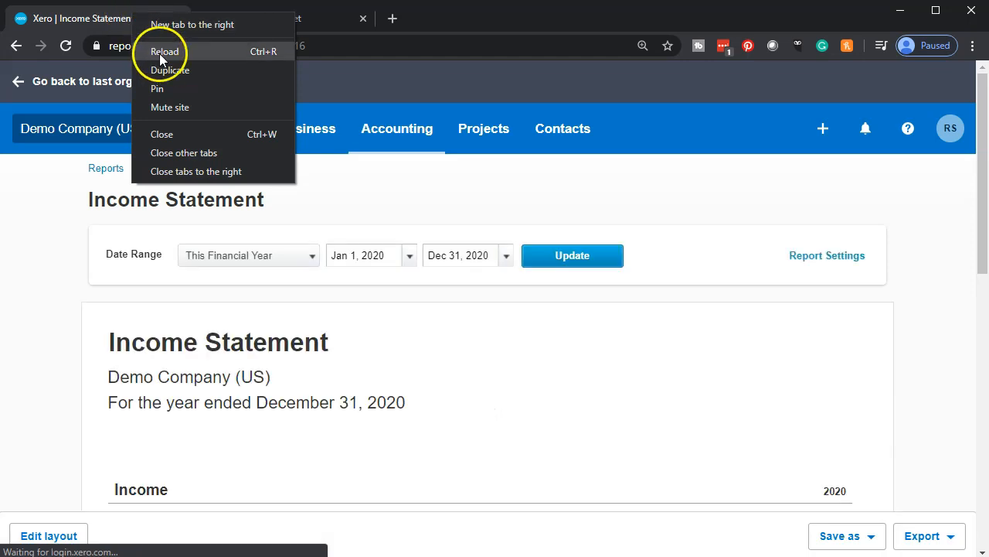
click(160, 70)
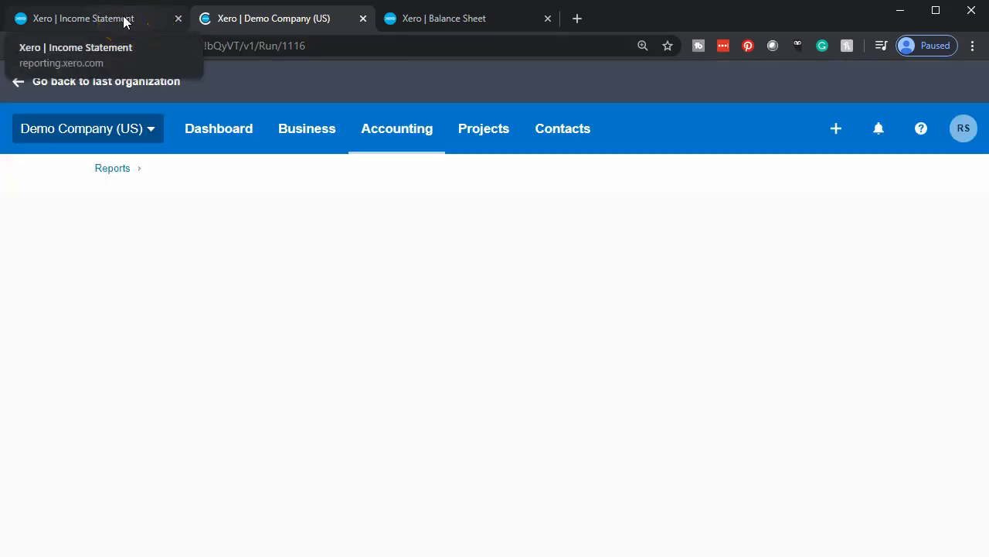
click(124, 19)
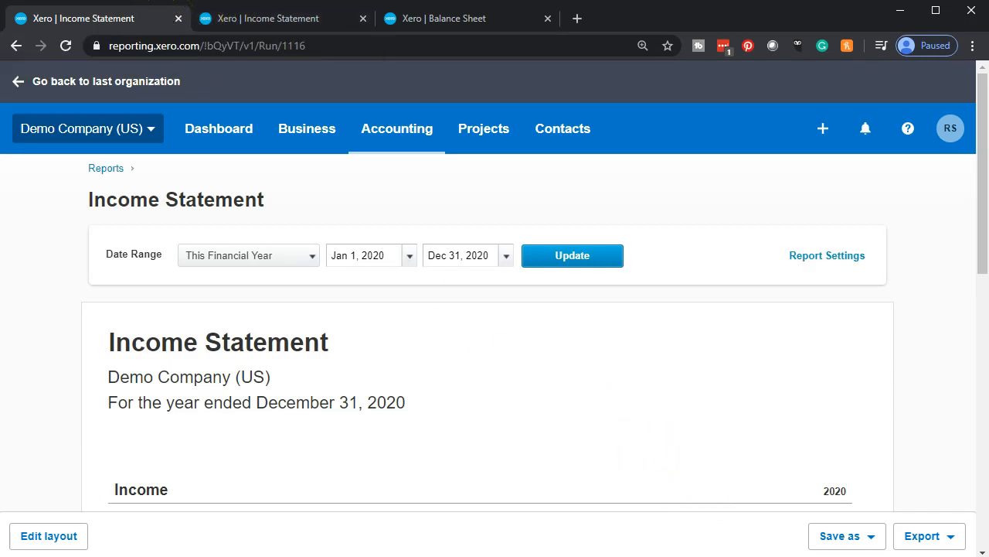
- Switch to QuickBooks Desktop to review the Create Invoices to Receive Payments flow on the home page, and return to Xero
click(754, 555)
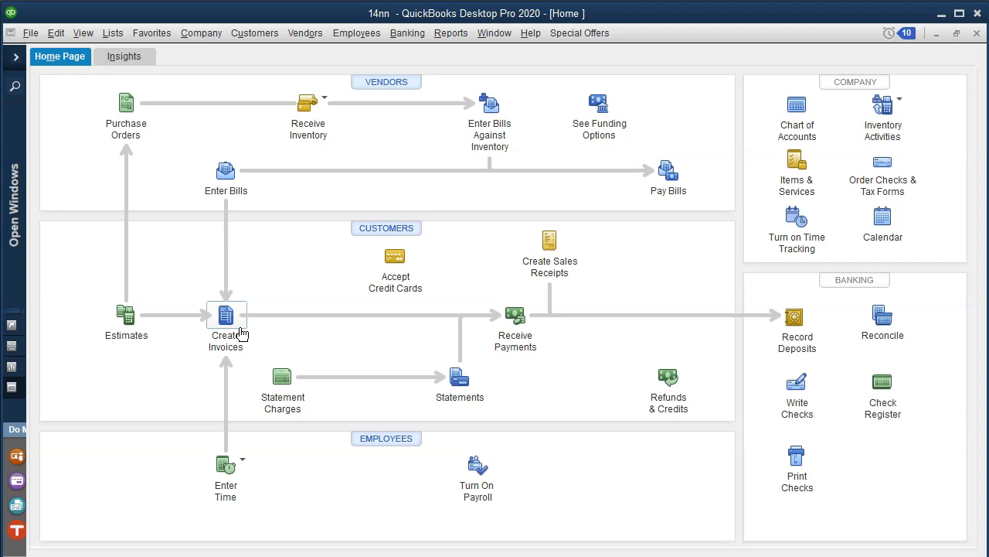
click(242, 333)
click(514, 349)
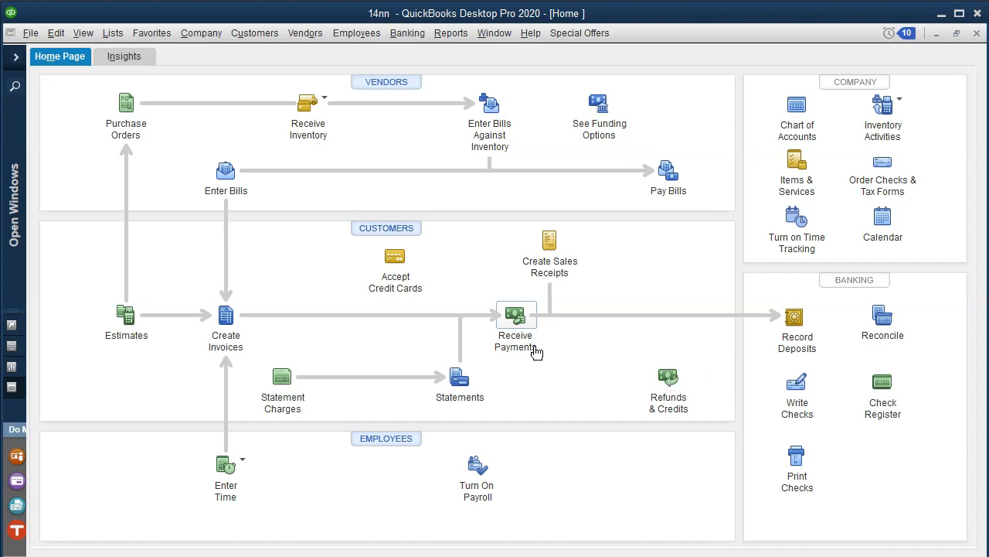
click(546, 330)
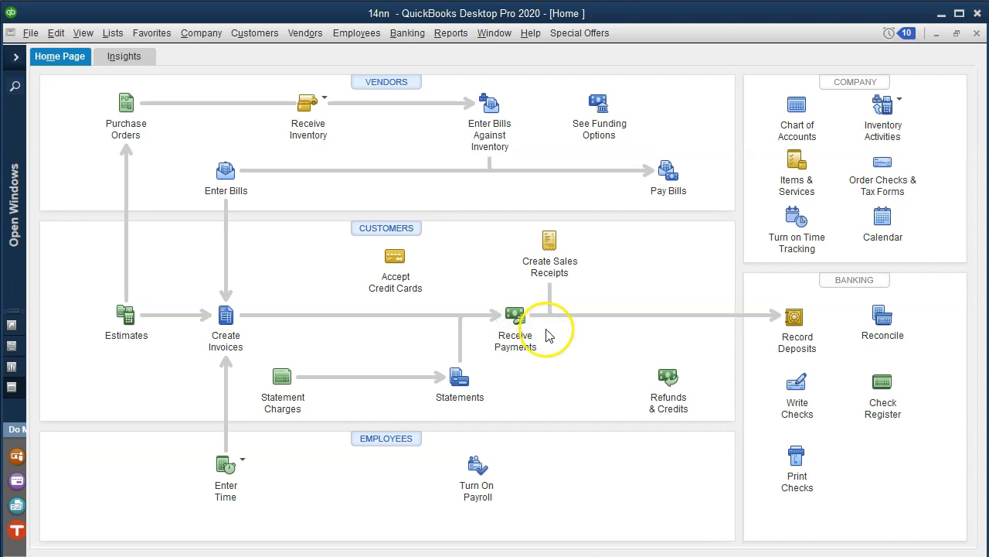
click(937, 14)
click(493, 263)
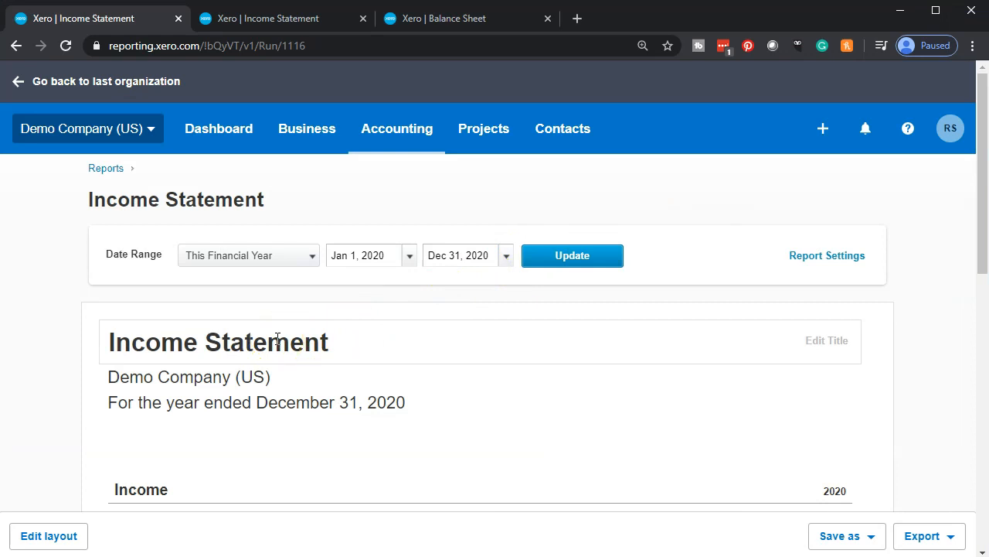
- Return to the dashboard and open the sales overview through Invoices owed to you
click(821, 142)
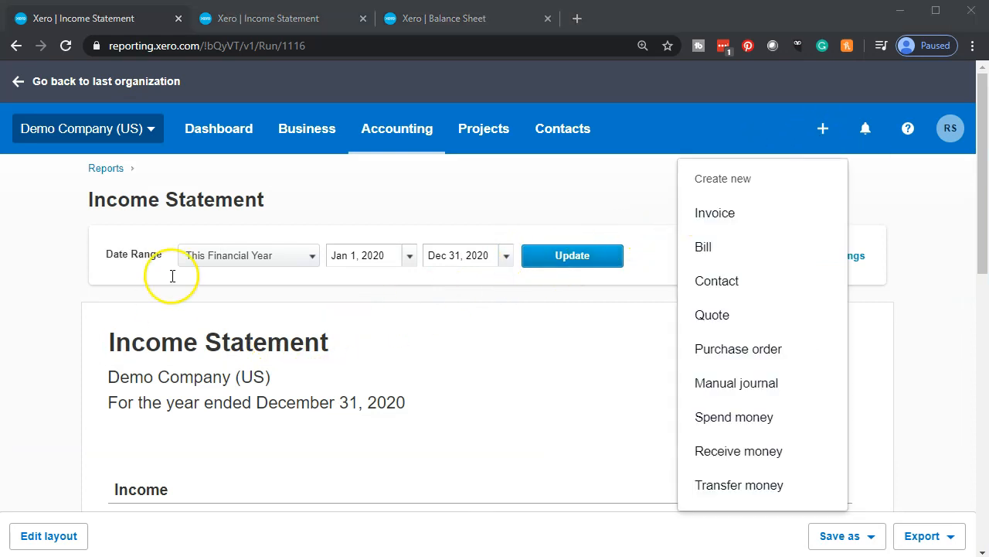
click(209, 147)
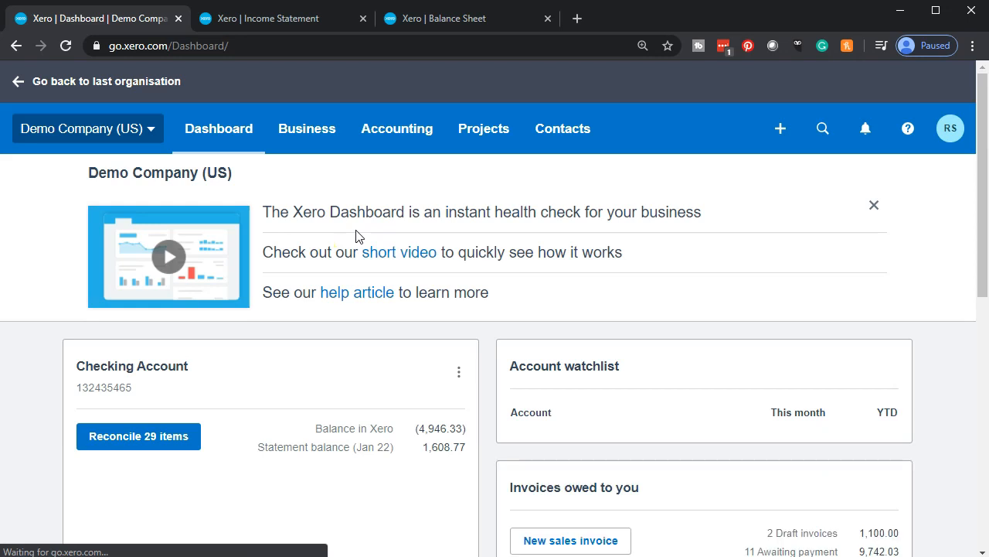
scroll(356, 236, down, 3)
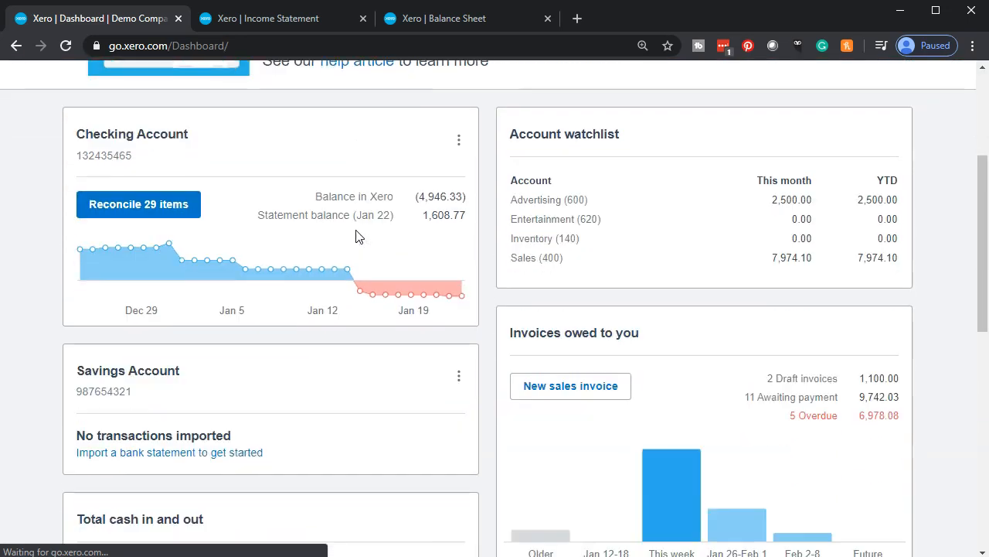
scroll(356, 236, down, 1)
click(568, 263)
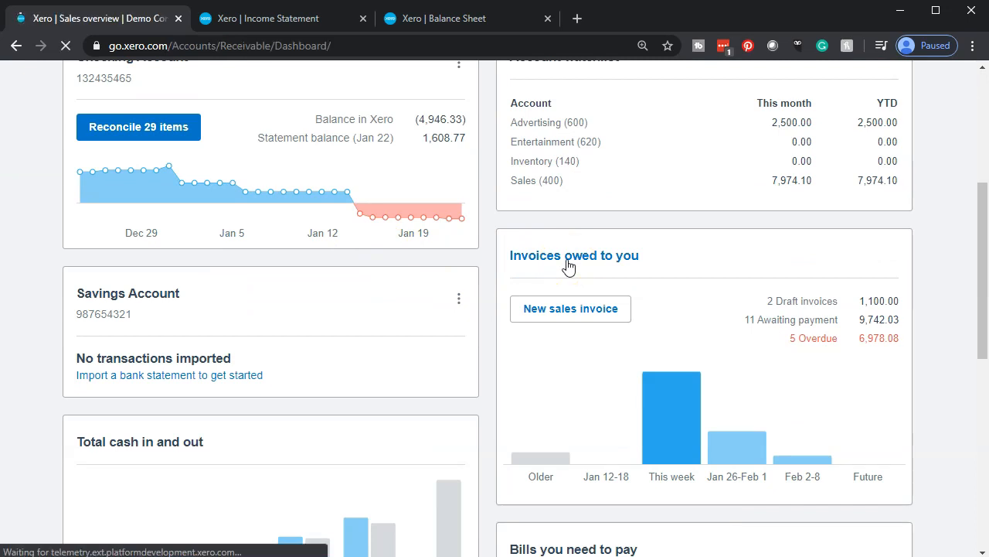
- List the invoices awaiting payment and open the one dated Feb 2, 2020
scroll(568, 265, down, 2)
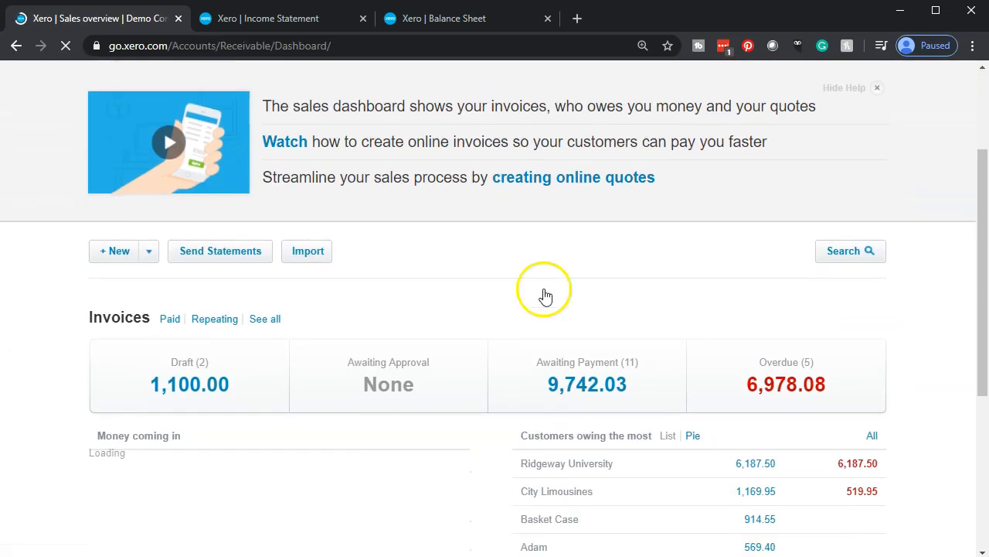
click(501, 312)
click(552, 383)
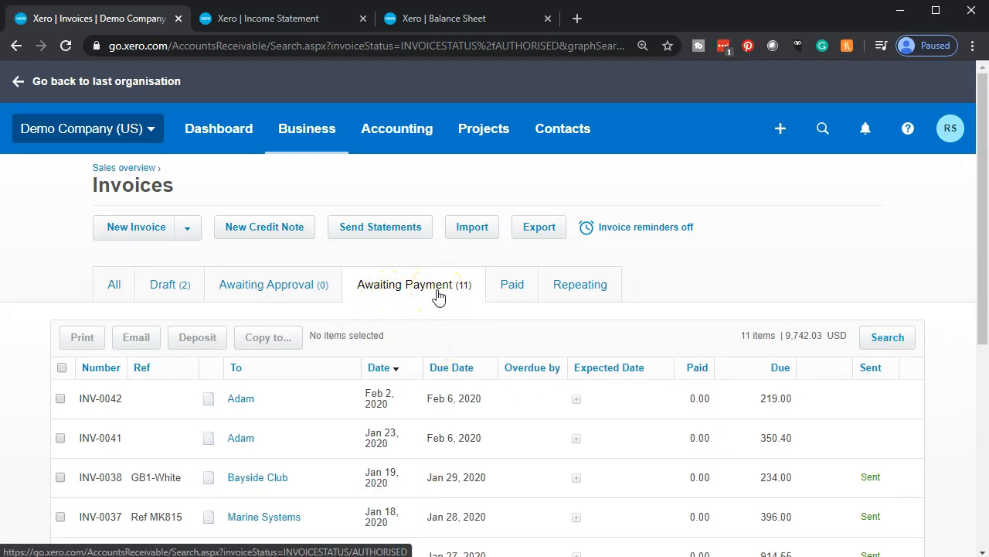
scroll(440, 292, down, 1)
click(448, 328)
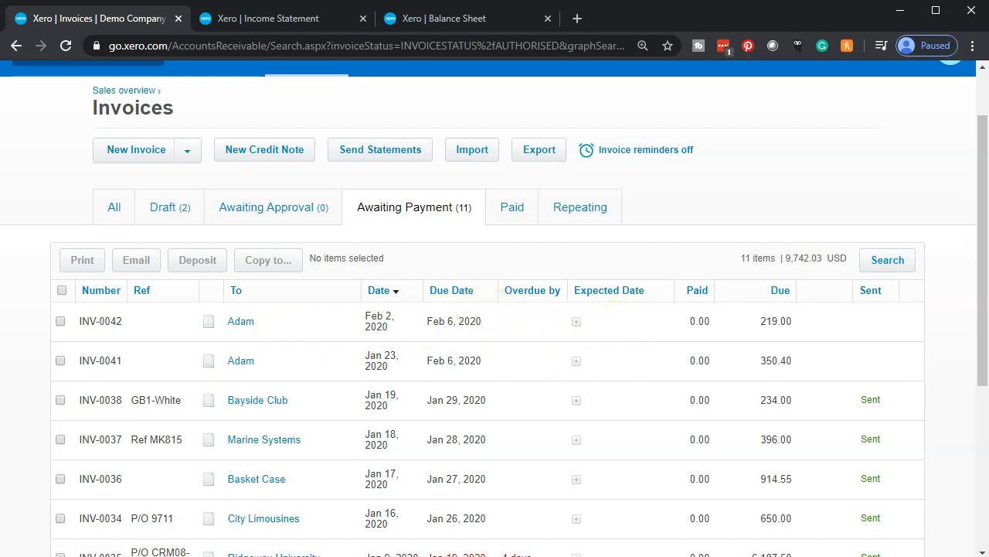
click(238, 324)
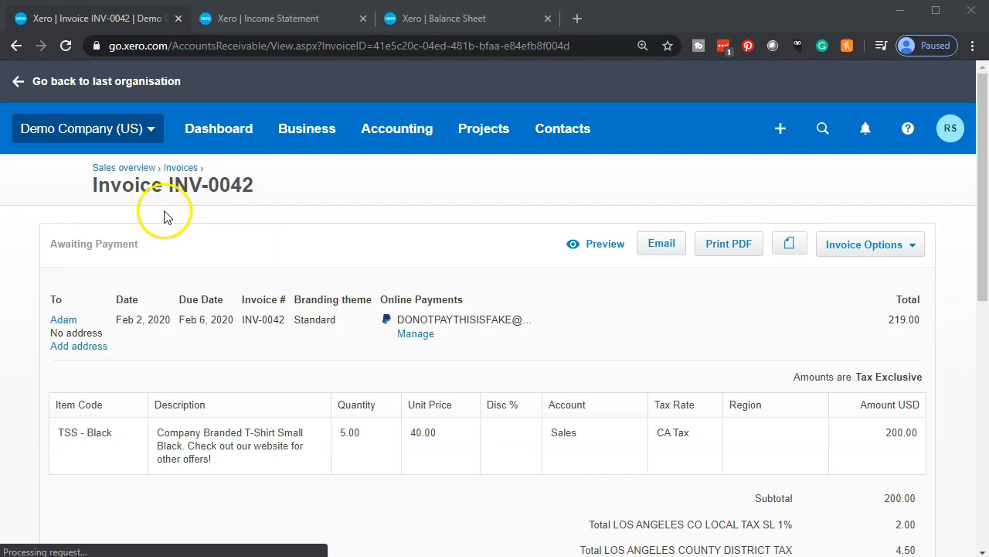
- Set the date paid for the invoice's received payment to Mar 5, 2020
scroll(356, 334, down, 1)
scroll(359, 339, down, 3)
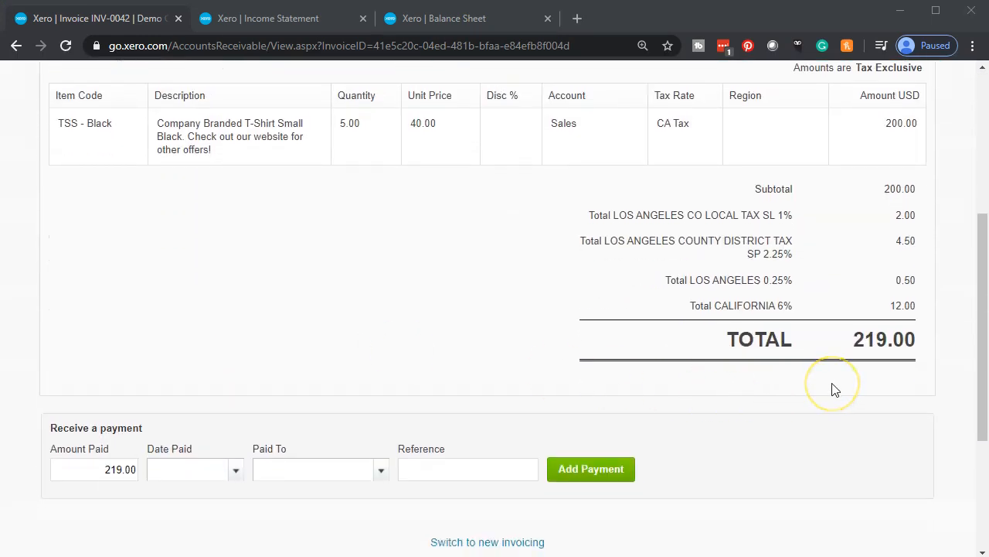
scroll(832, 391, down, 1)
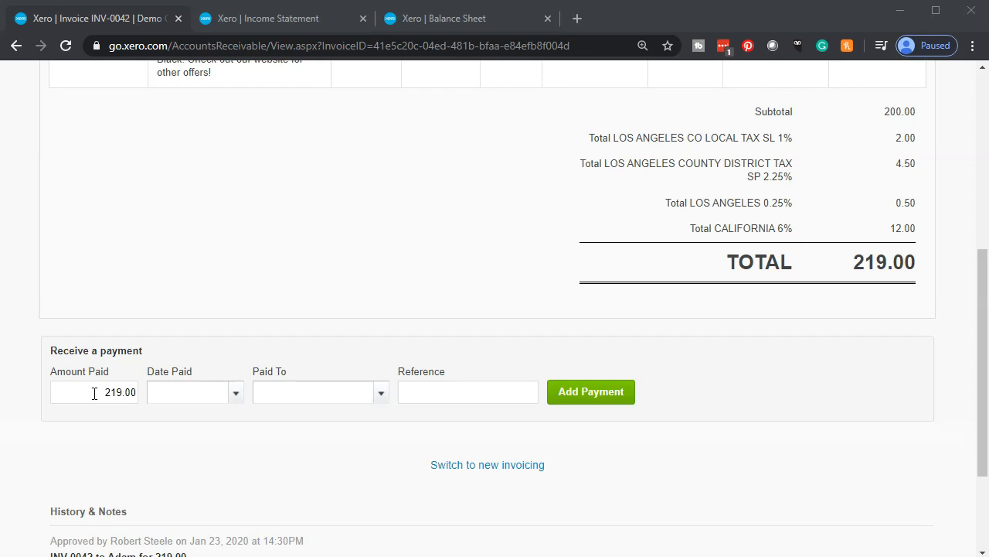
click(236, 393)
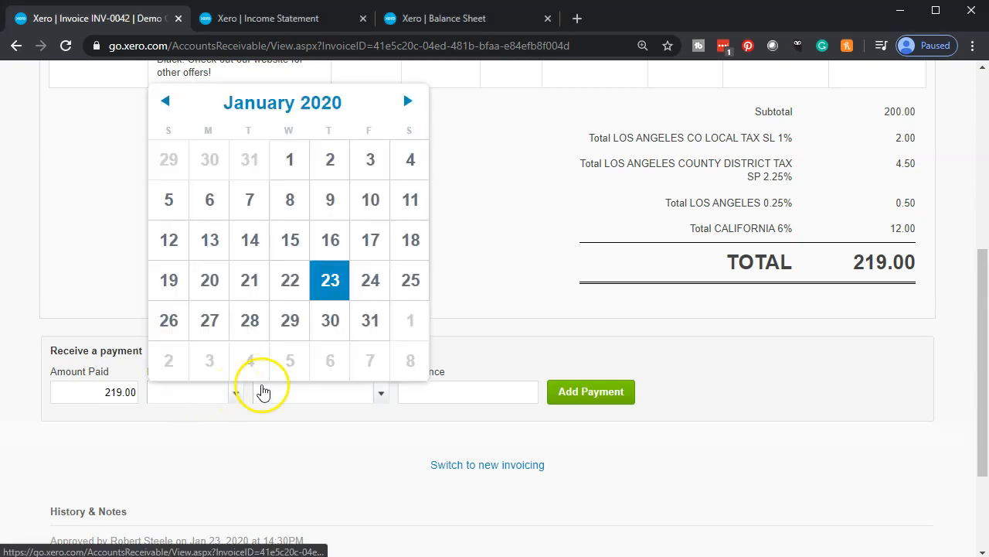
scroll(371, 353, down, 1)
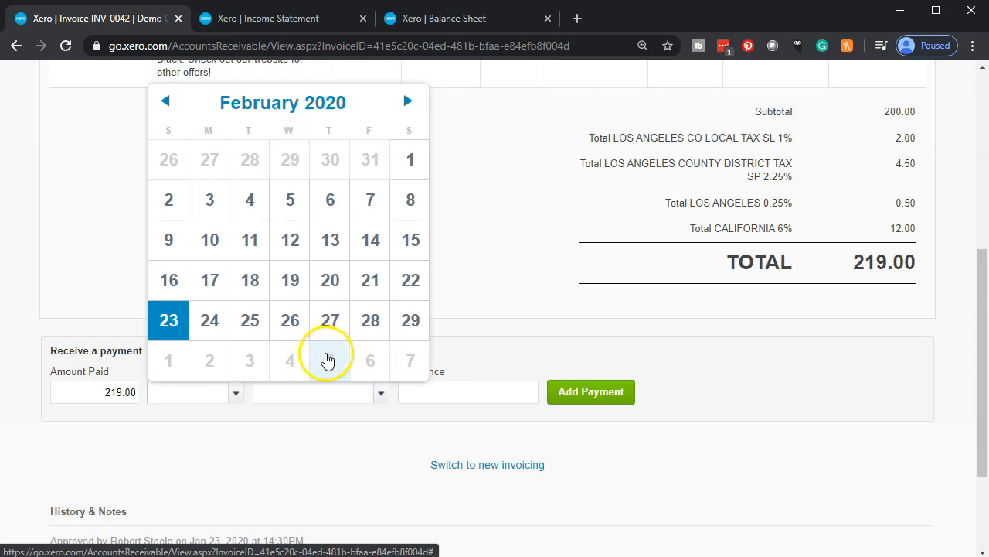
click(330, 362)
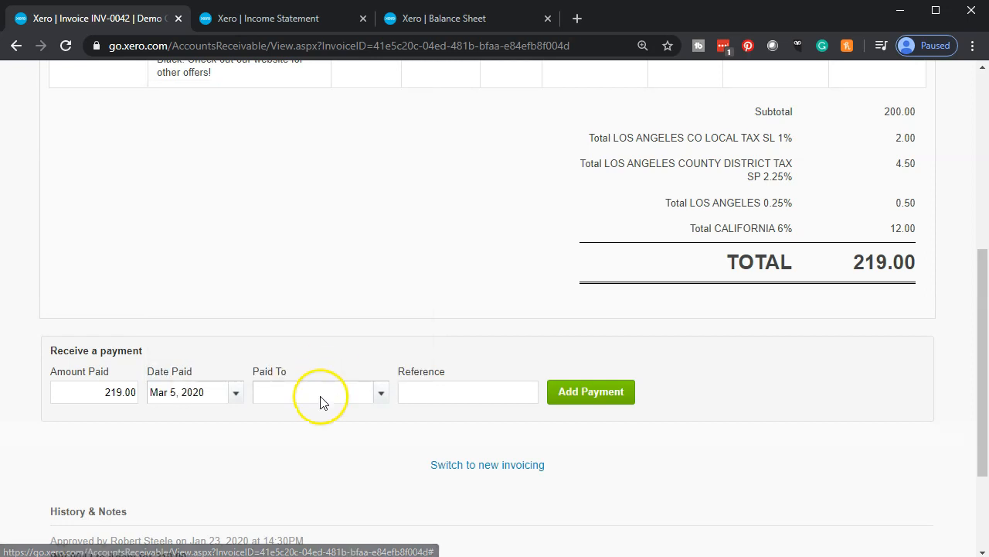
- Choose 090 - Checking Account as the account paid to and add the 219.00 payment
click(382, 395)
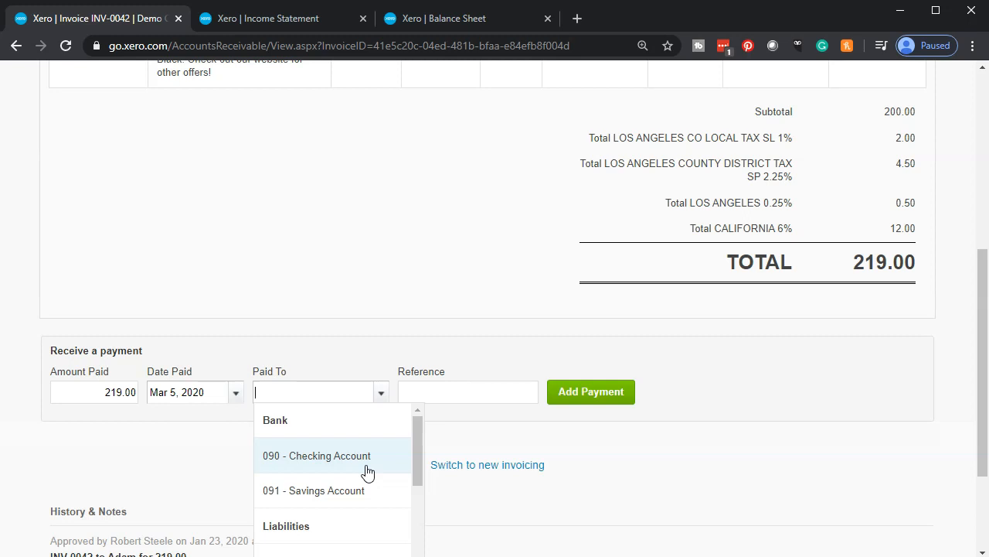
click(367, 464)
click(422, 382)
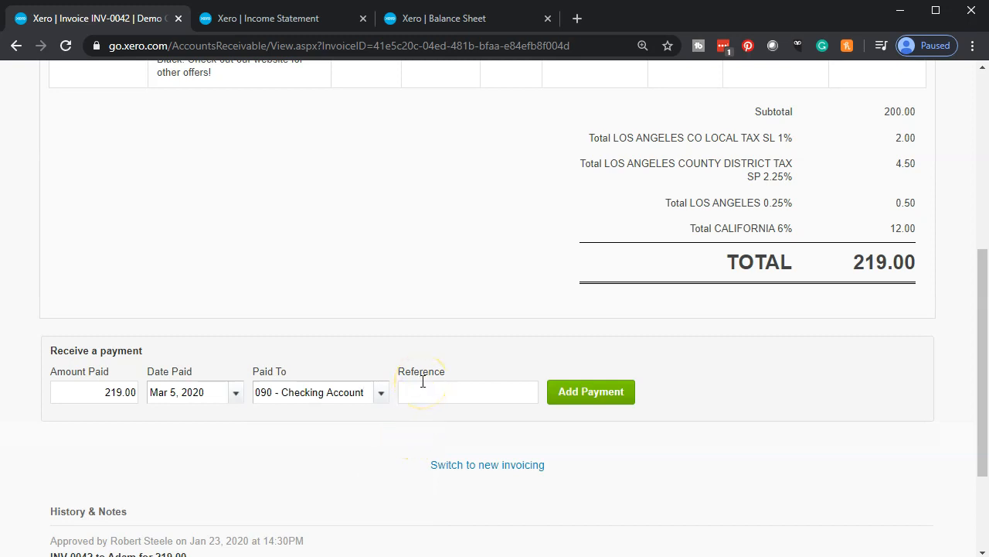
click(592, 394)
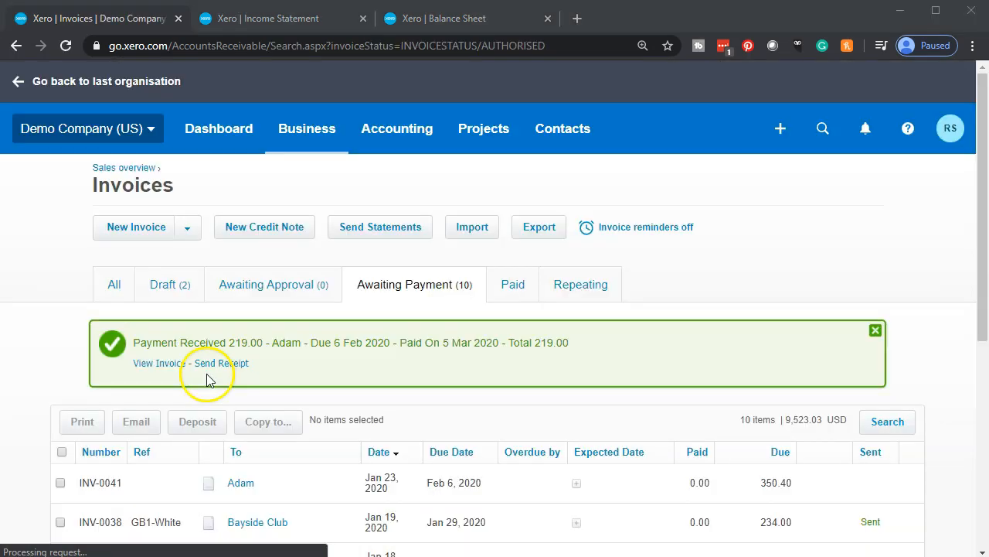
- Show the paid invoices and check the entry dated Feb 2, 2020 for its paid date and amount
scroll(206, 373, down, 1)
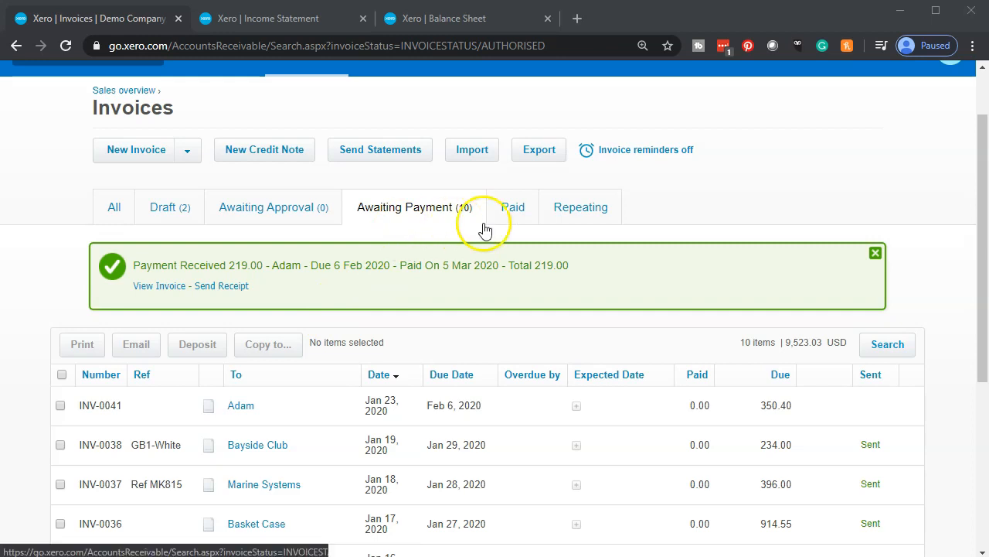
click(513, 214)
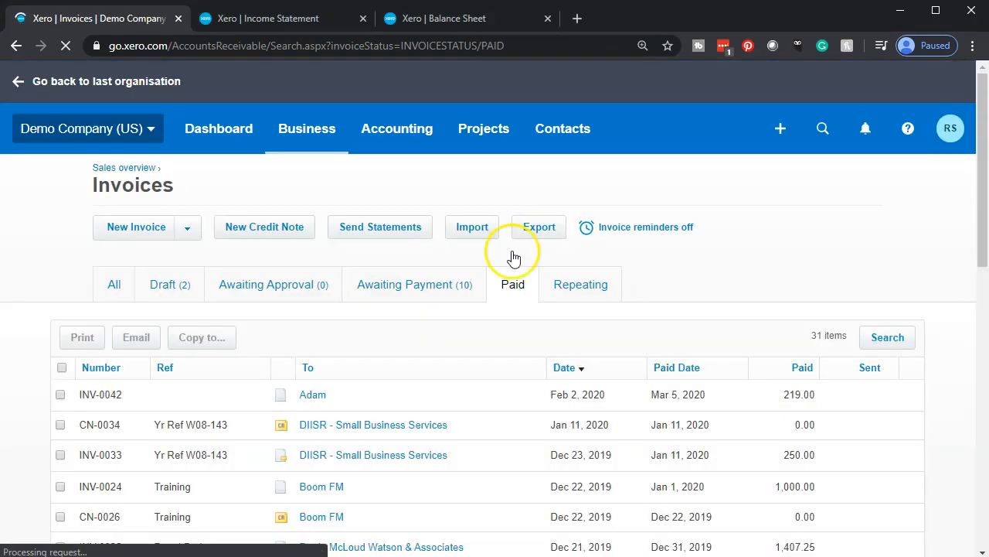
scroll(484, 371, down, 1)
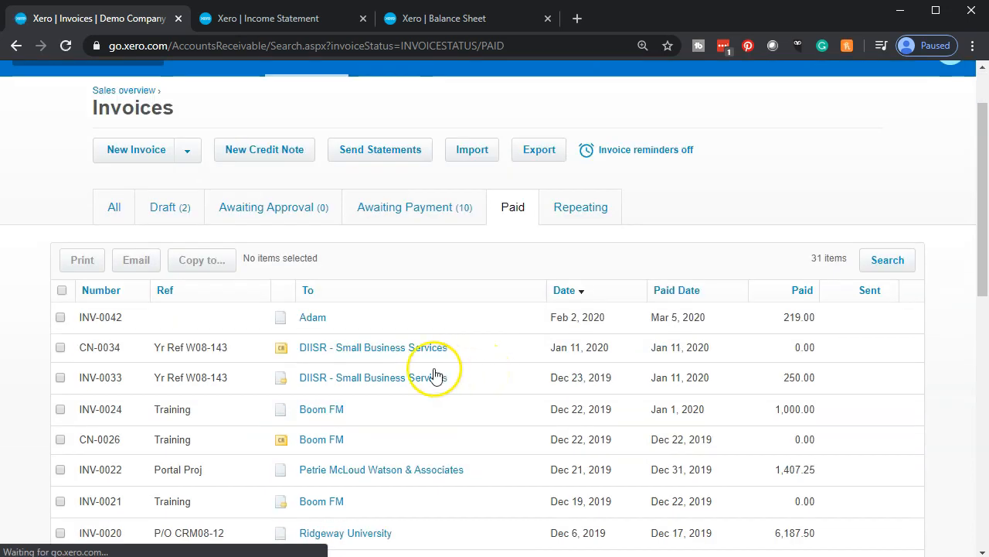
click(323, 317)
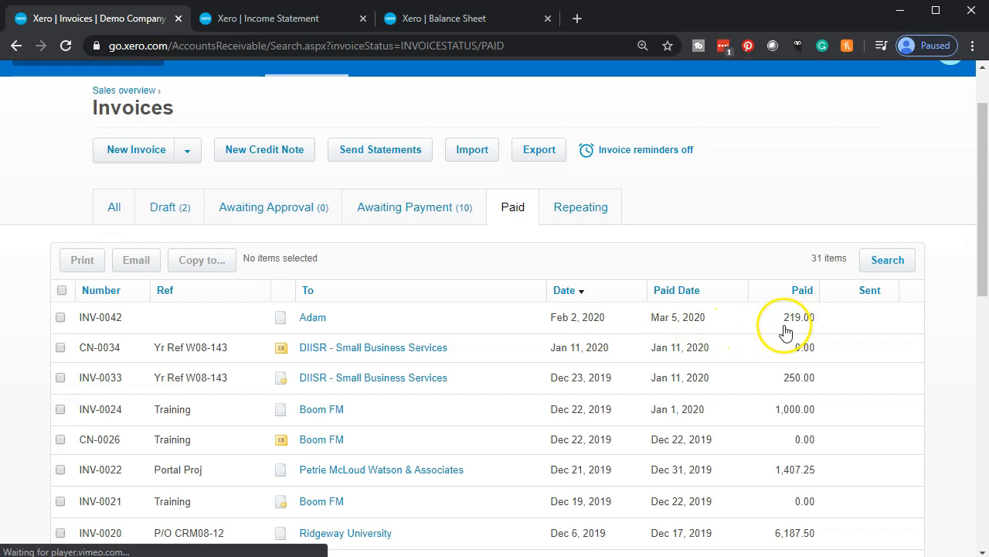
- Switch to the balance sheet and update it with a report date of Feb 29, 2020
click(475, 23)
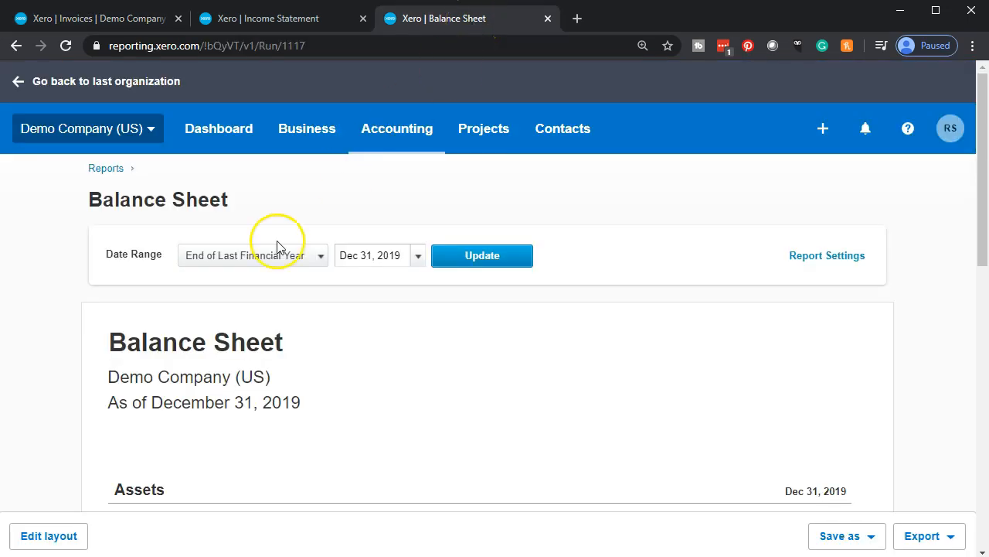
click(418, 257)
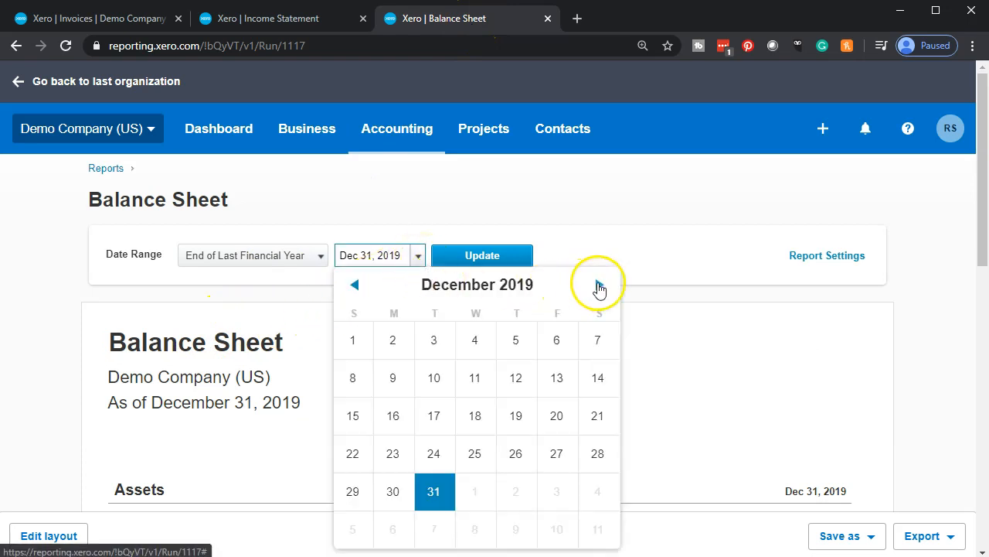
click(600, 286)
click(600, 286)
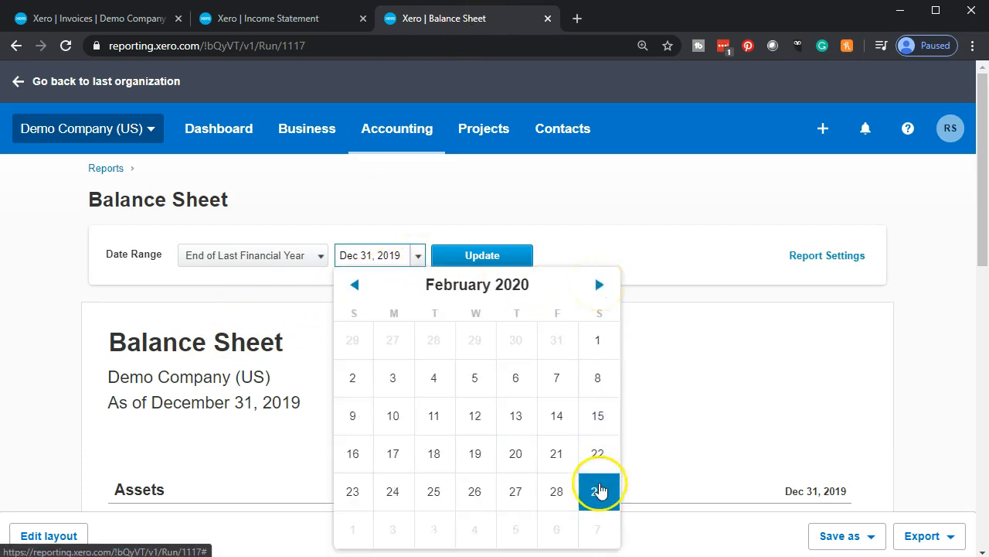
click(596, 491)
scroll(584, 442, down, 3)
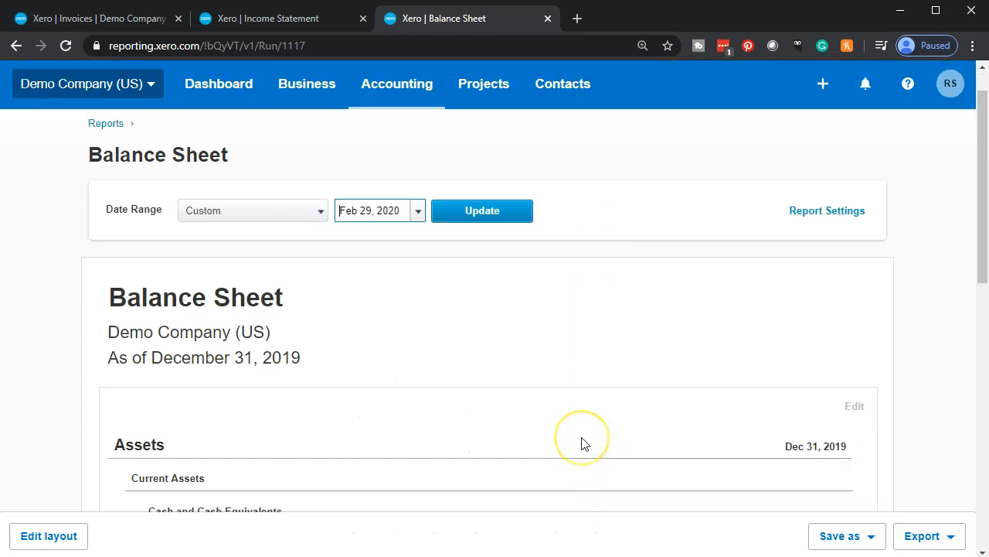
scroll(553, 368, up, 2)
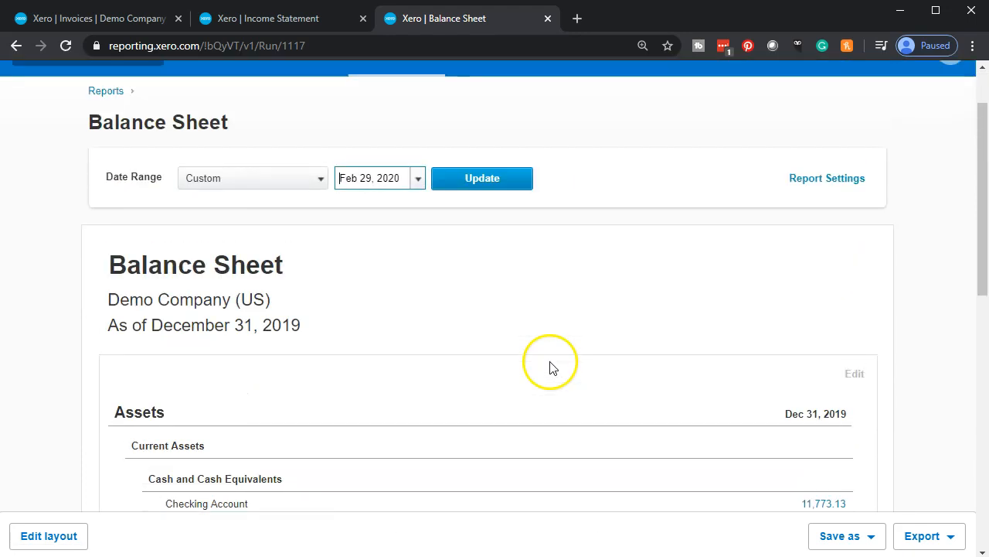
scroll(496, 224, up, 1)
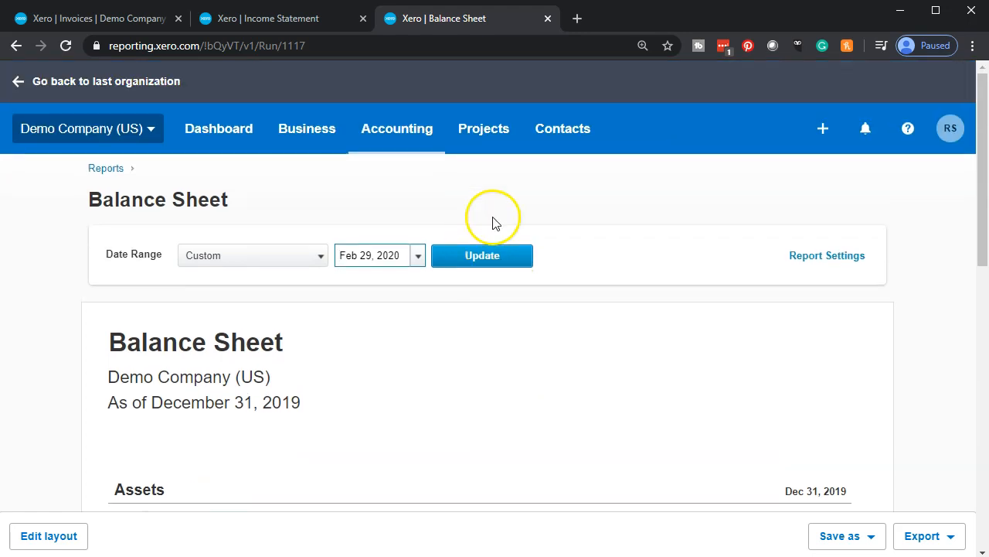
click(499, 258)
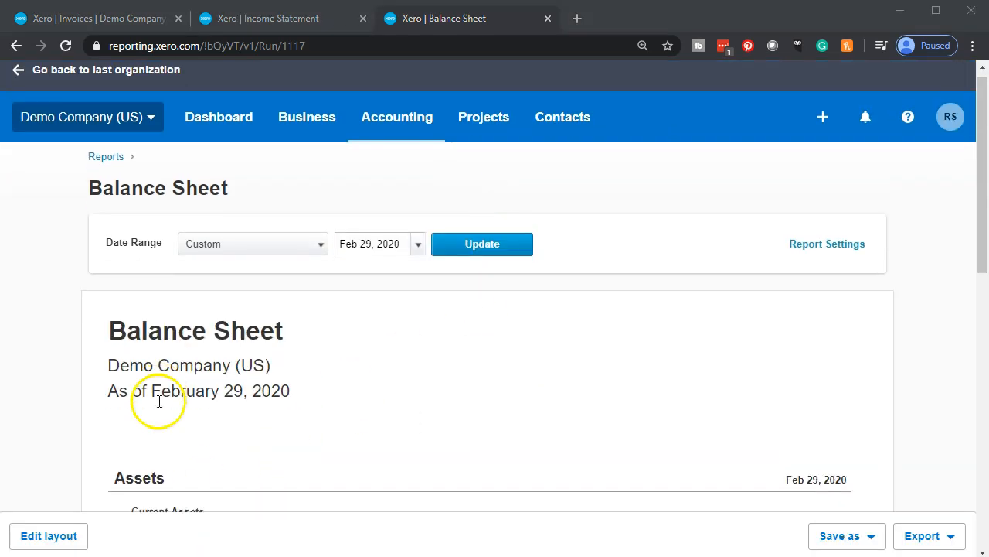
- Review the balance sheet's assets and current liabilities, and open the transactions behind the Checking Account balance
scroll(221, 409, down, 2)
scroll(684, 428, down, 1)
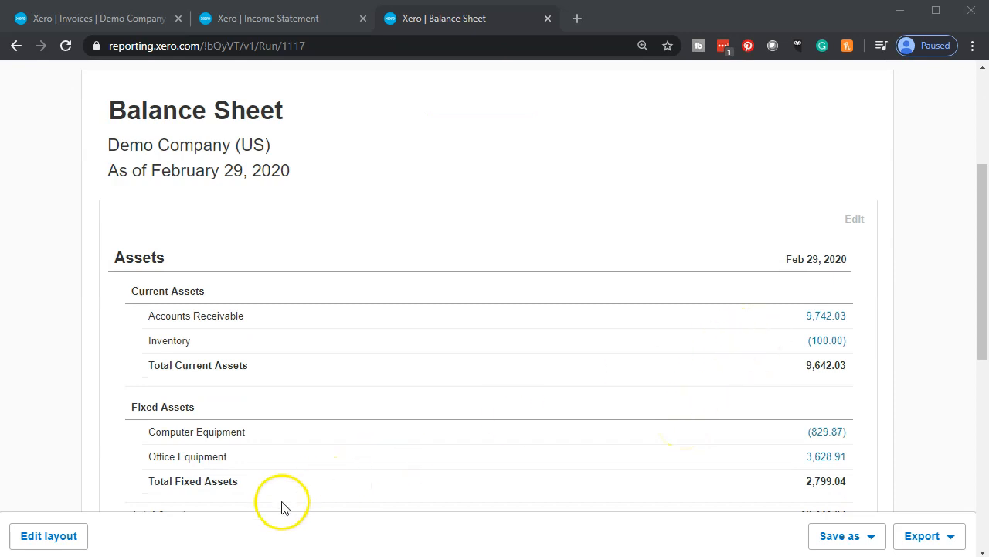
scroll(190, 435, down, 3)
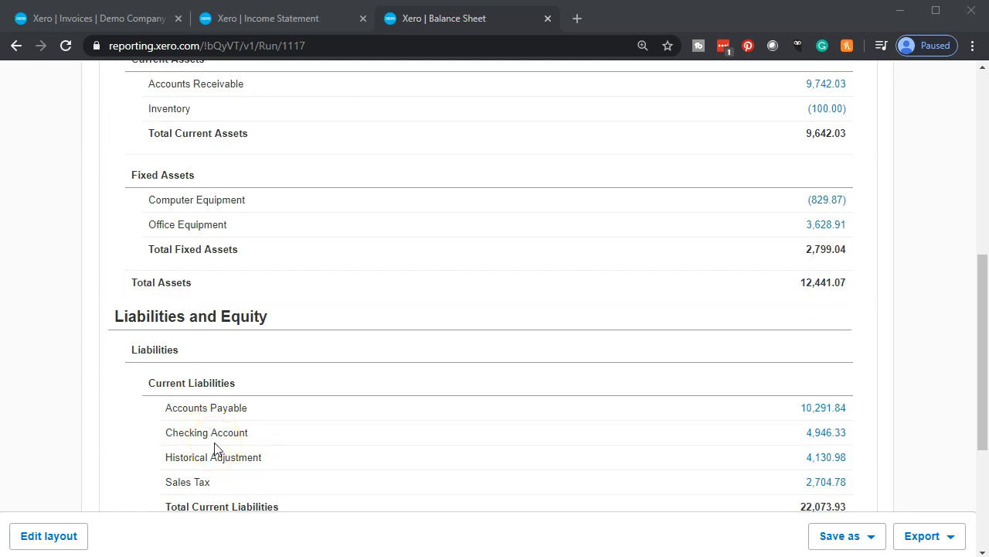
scroll(216, 449, up, 2)
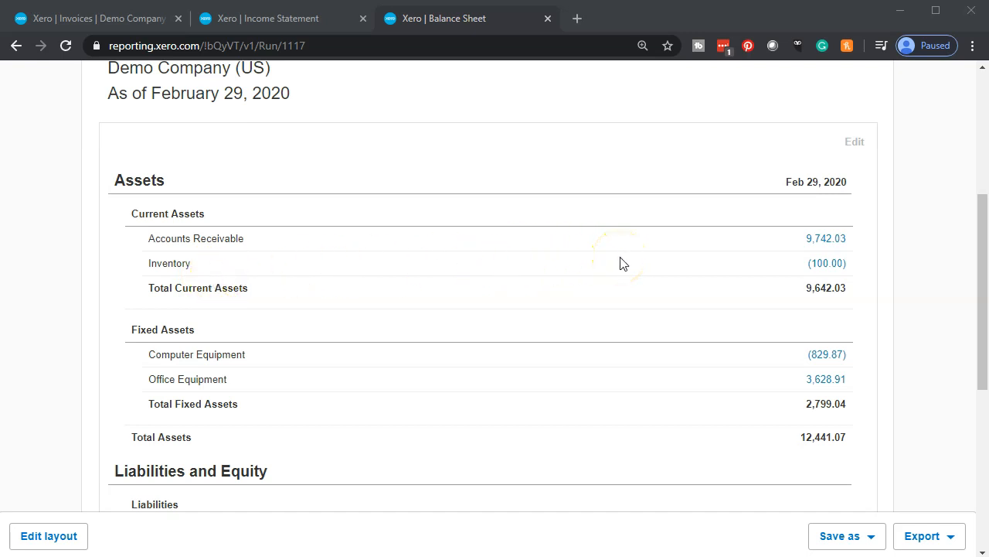
scroll(618, 261, down, 3)
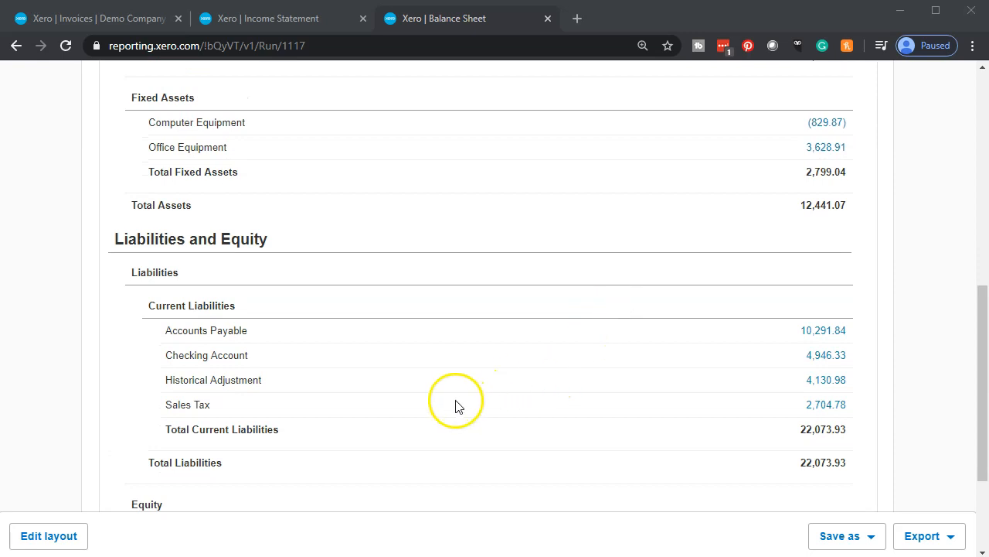
click(814, 360)
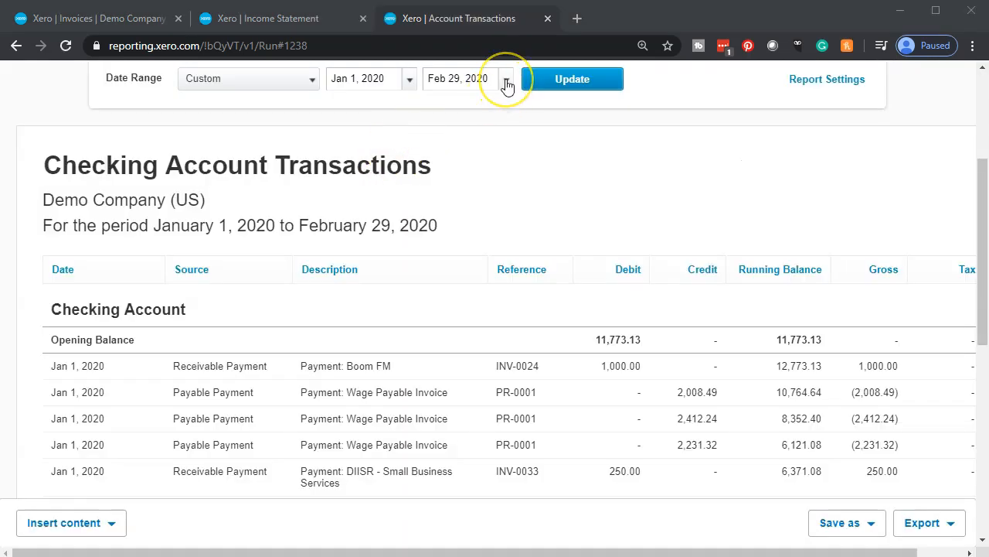
- Set the end date of the Checking Account transactions to May 31, 2020 and update the report
click(505, 82)
click(688, 110)
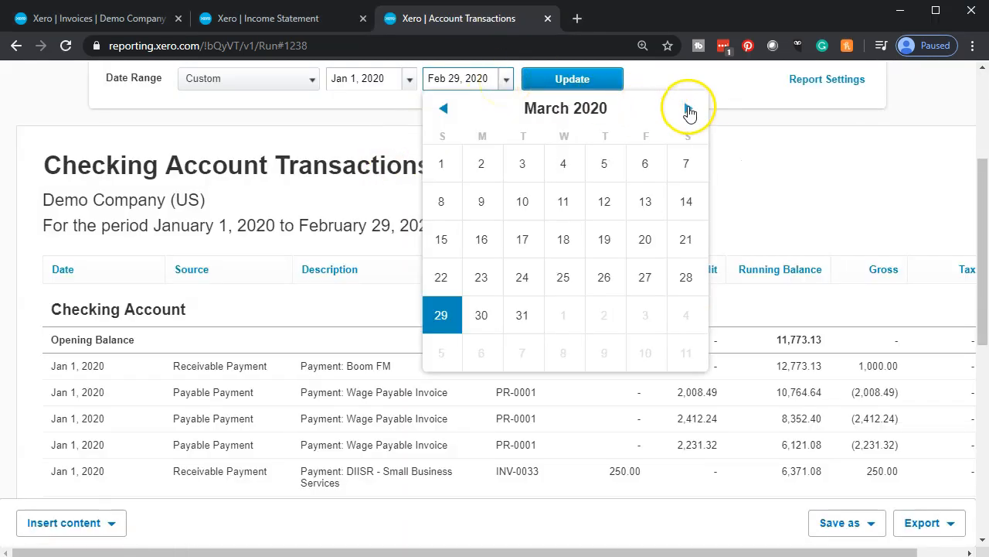
click(688, 110)
click(688, 110)
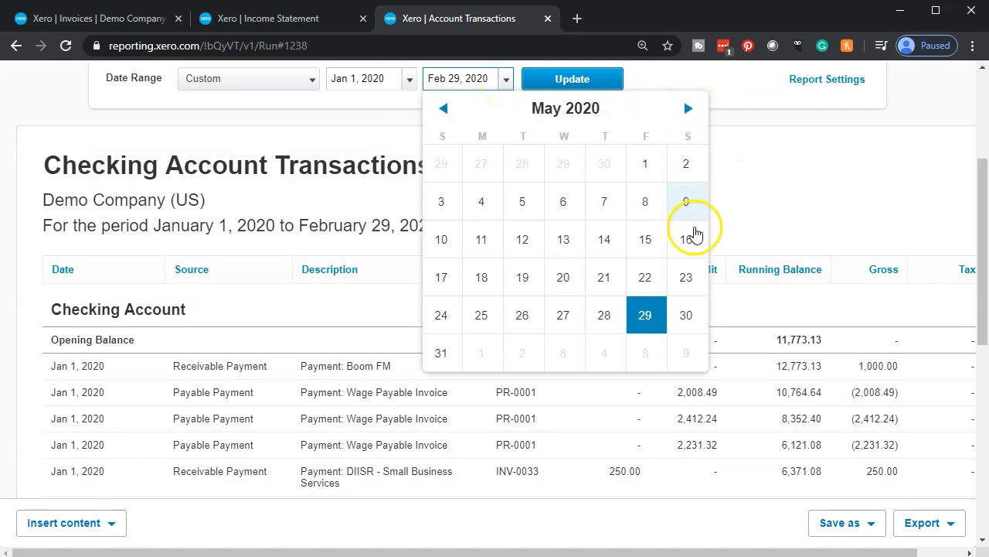
click(445, 353)
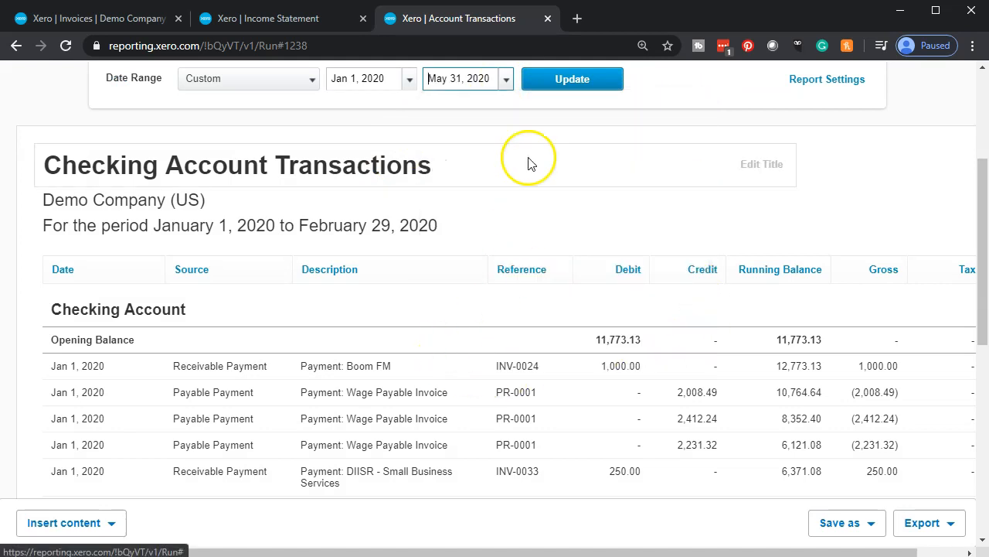
click(541, 85)
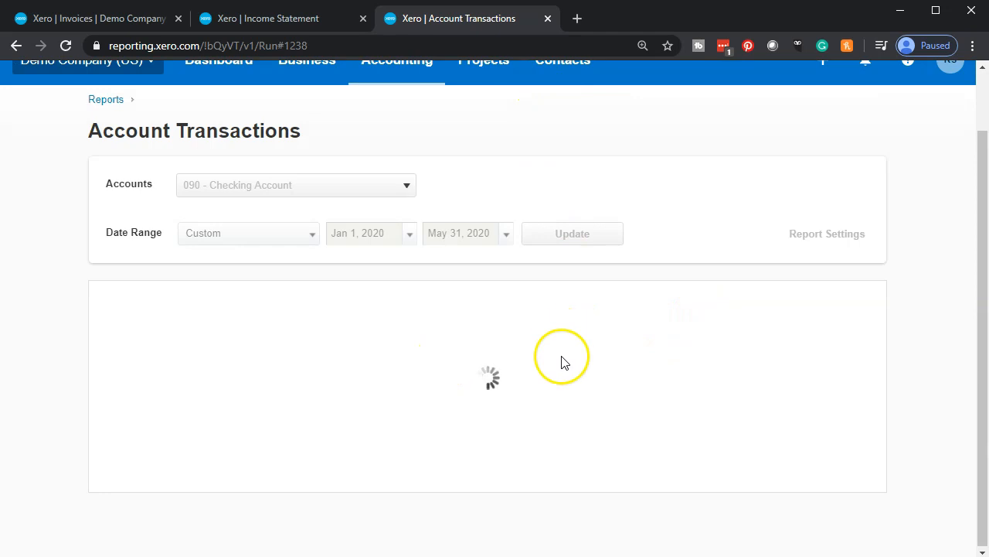
- Open the 219.00 receivable payment dated Mar 5, 2020 and examine the payment line on its related invoice
scroll(340, 390, down, 6)
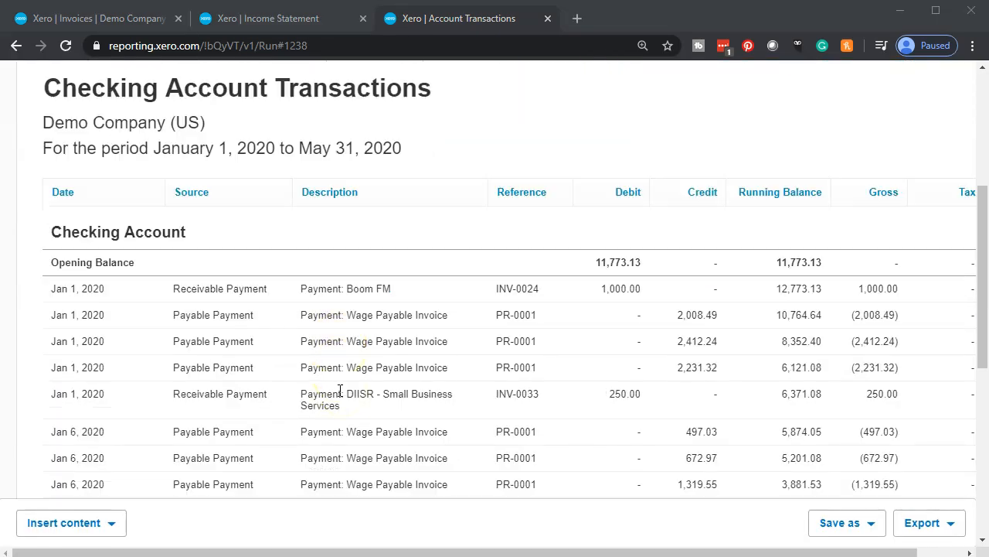
scroll(339, 390, down, 3)
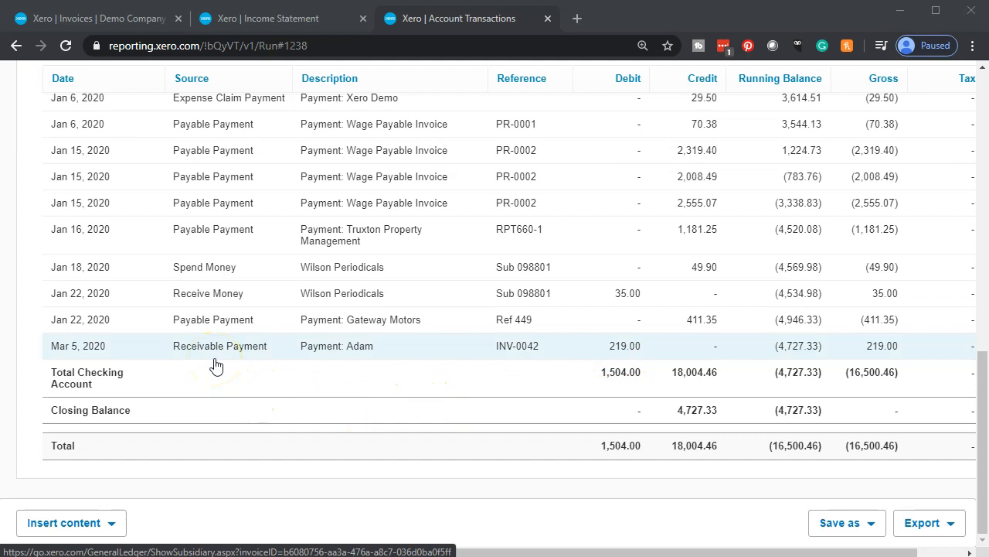
click(615, 355)
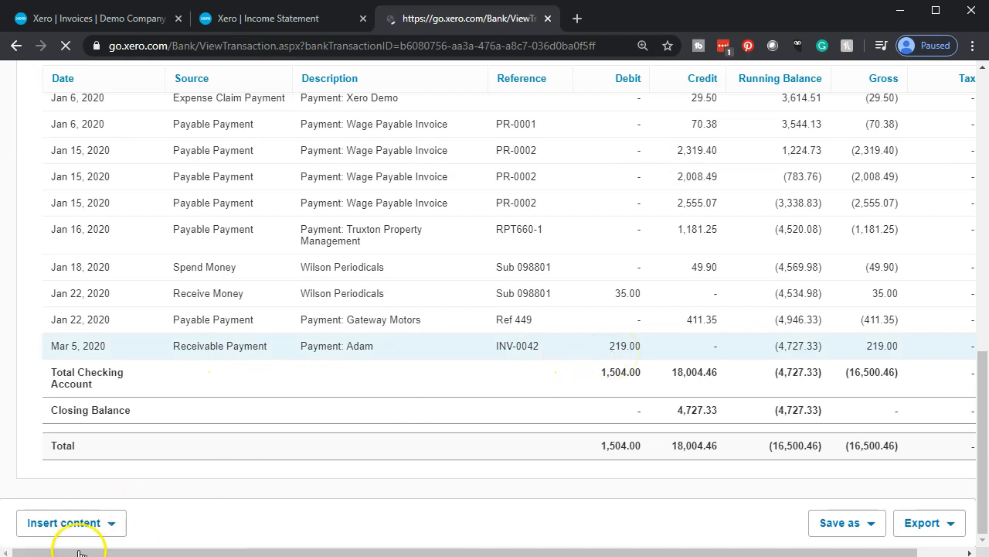
click(206, 530)
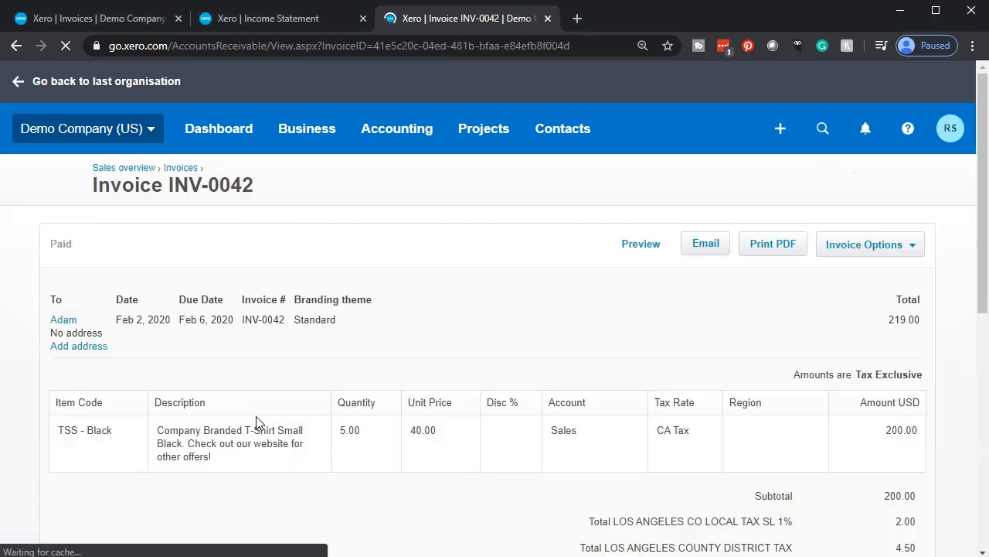
scroll(258, 422, down, 3)
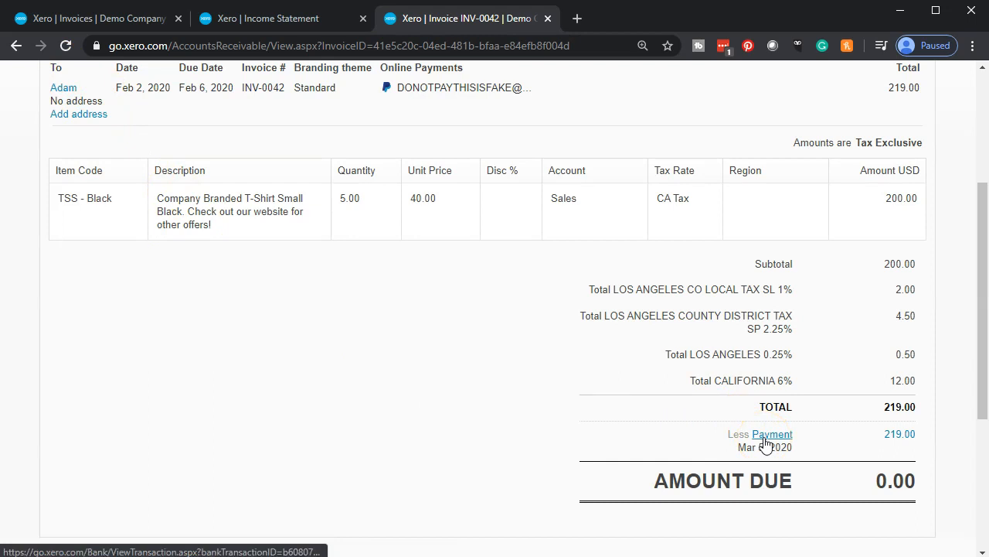
scroll(447, 347, up, 3)
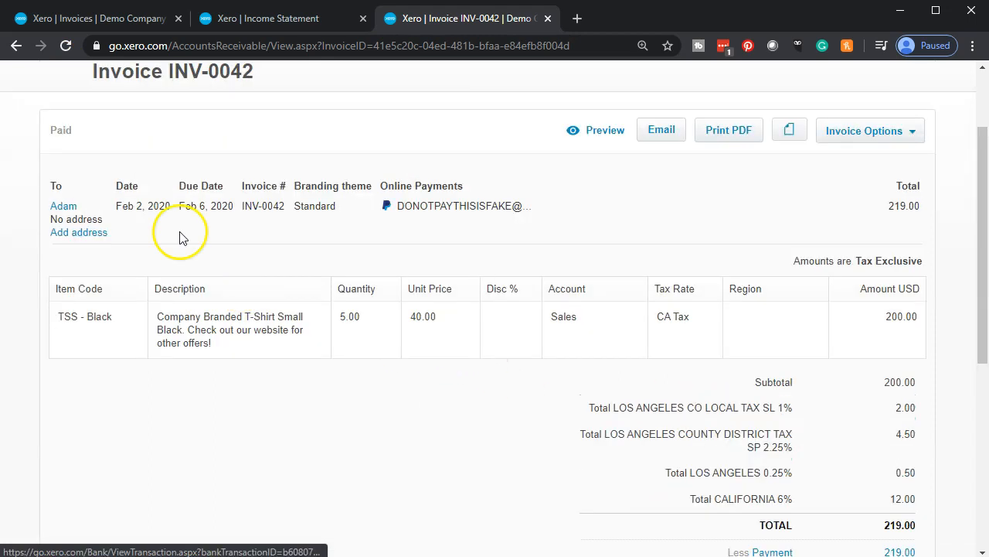
- Go back to the balance sheet and open the Accounts Receivable transactions to examine the latest entries
click(16, 46)
scroll(279, 470, up, 3)
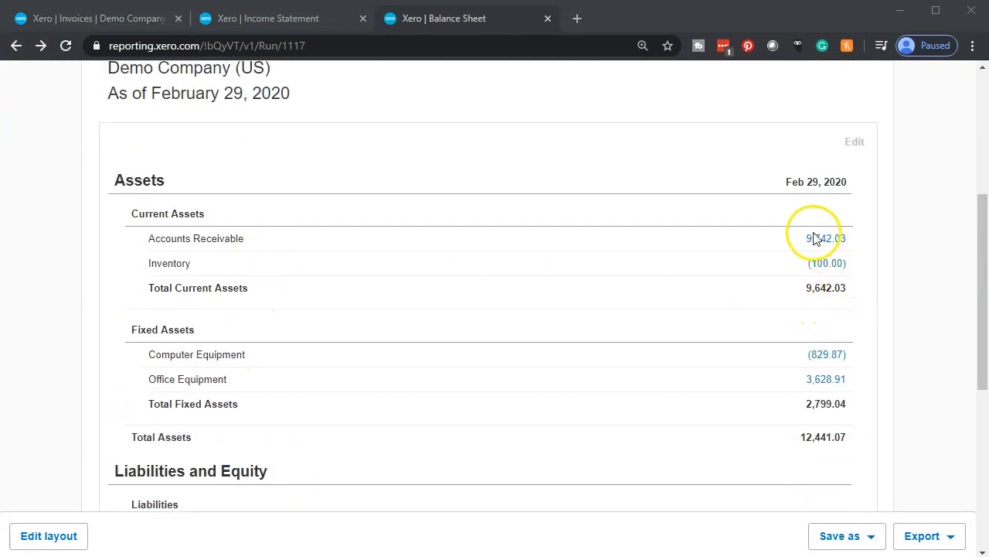
click(819, 244)
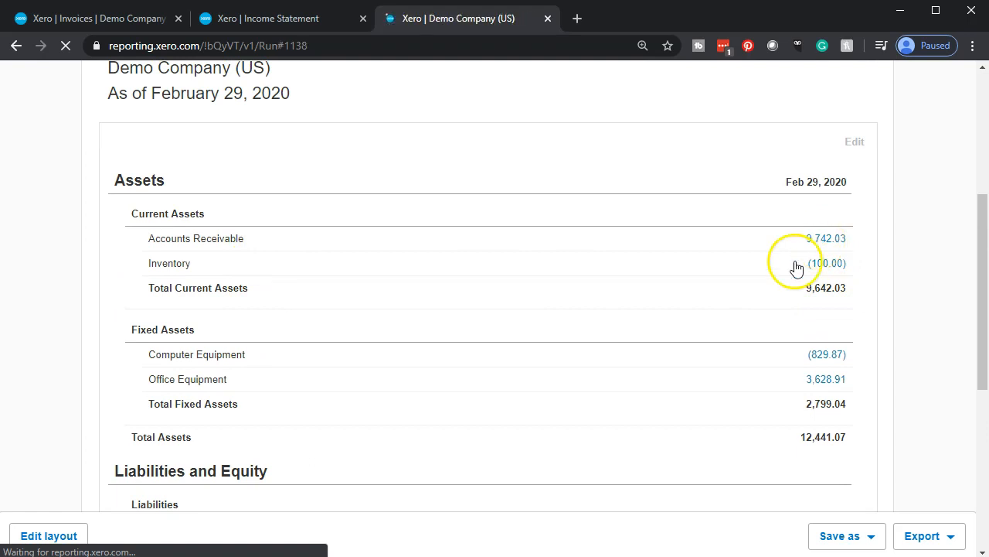
scroll(283, 420, down, 5)
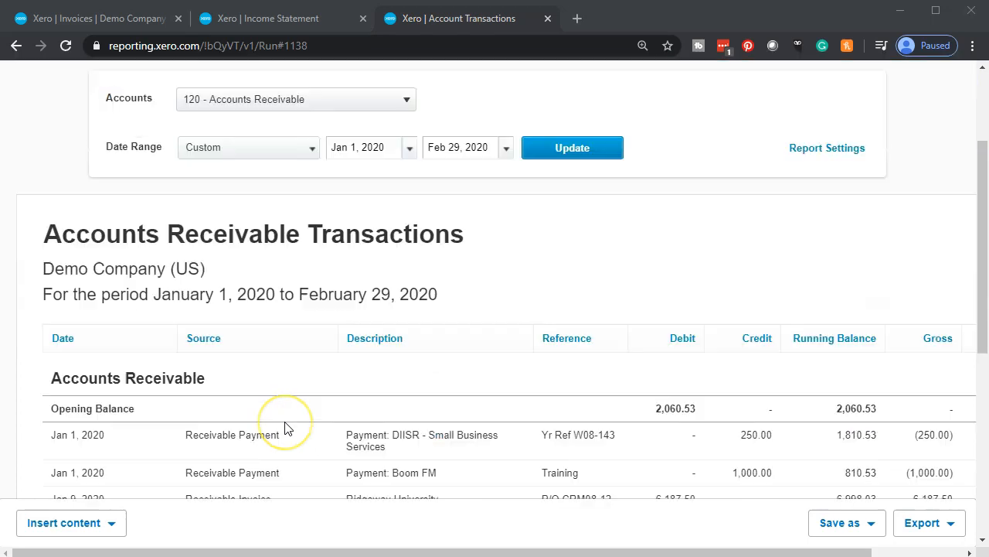
scroll(284, 427, down, 3)
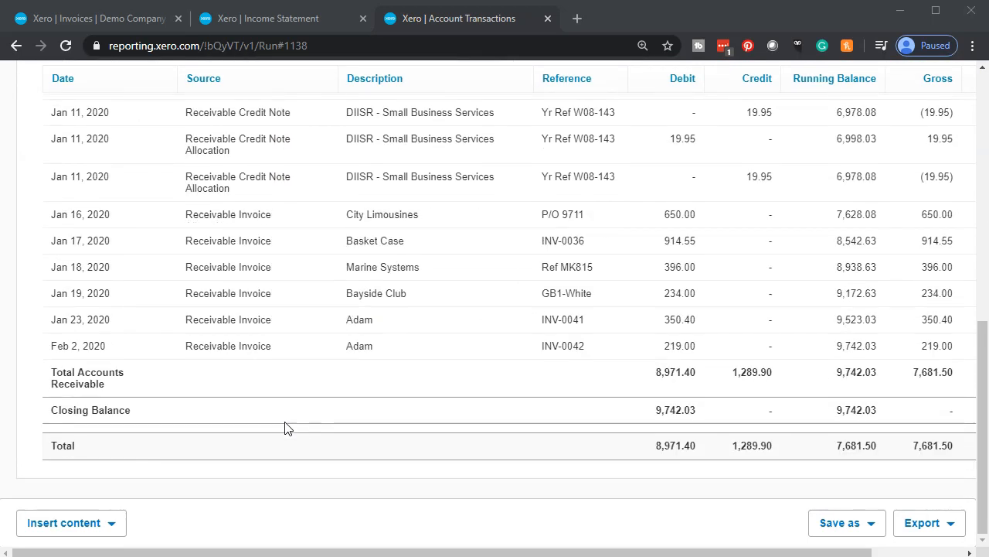
- Set the end date of the Accounts Receivable transactions to Jun 30, 2020 and update the report
scroll(284, 428, up, 8)
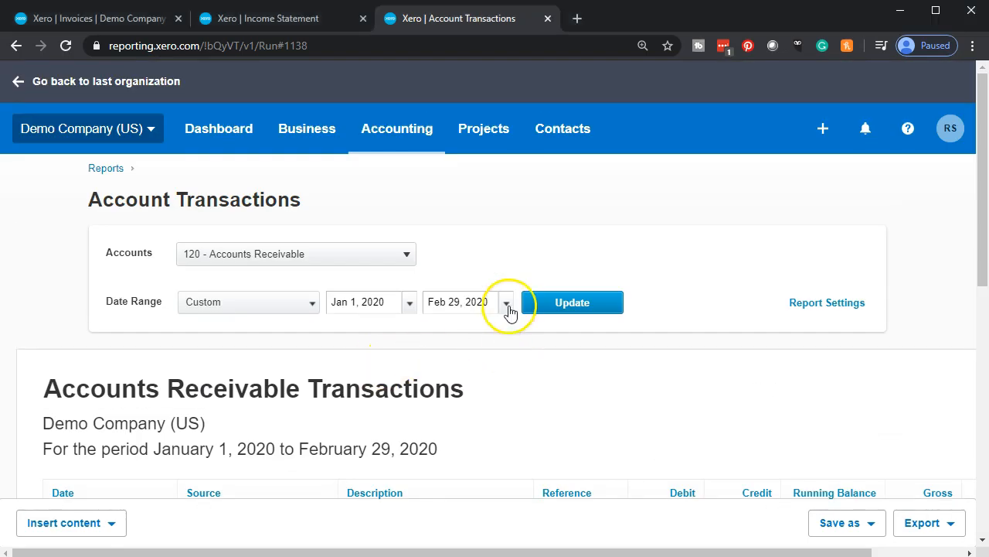
click(510, 311)
click(687, 323)
click(687, 323)
click(687, 323)
click(687, 323)
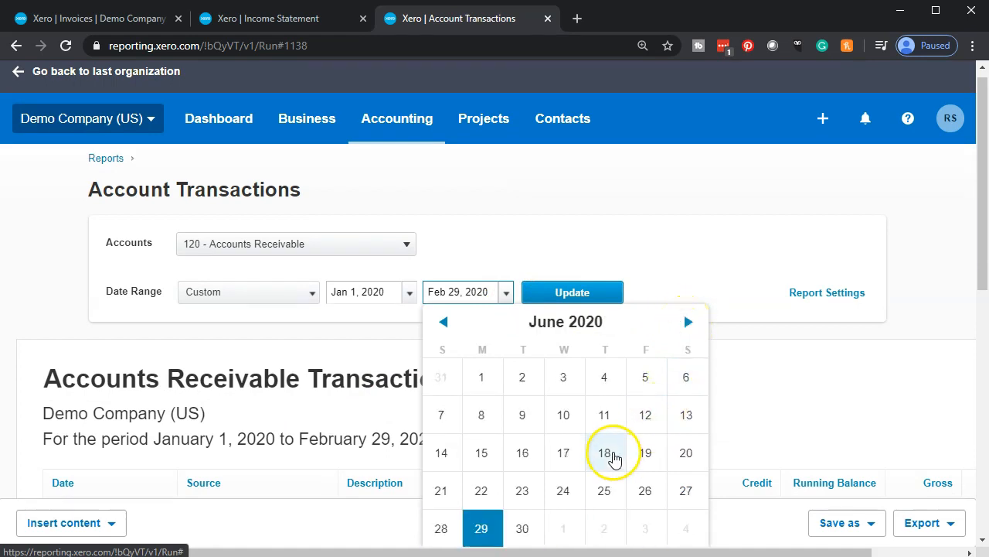
scroll(615, 459, up, 1)
scroll(615, 459, down, 1)
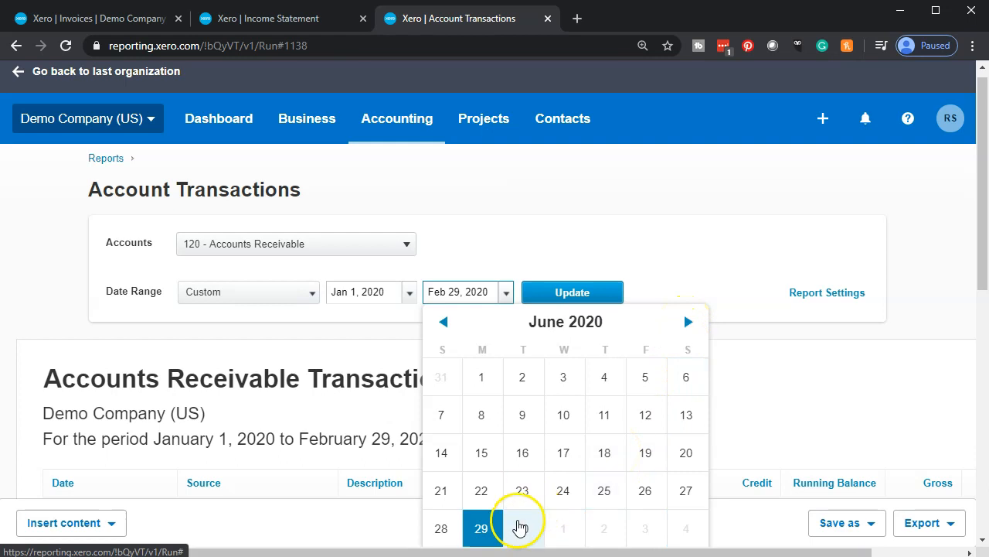
click(519, 527)
click(563, 308)
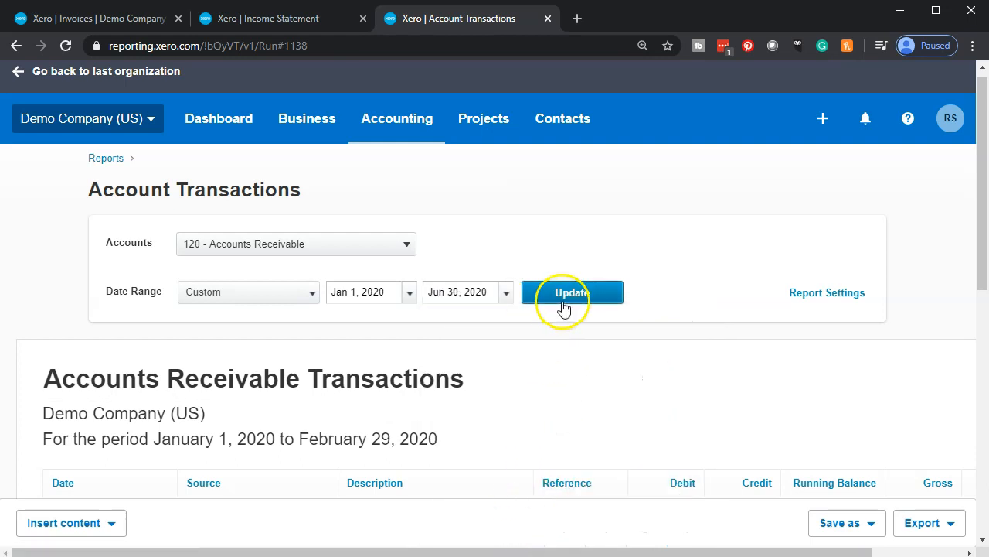
- Check the Mar 5, 2020 receivable payment among the Accounts Receivable transactions, and return to the balance sheet's date range
scroll(141, 357, down, 1)
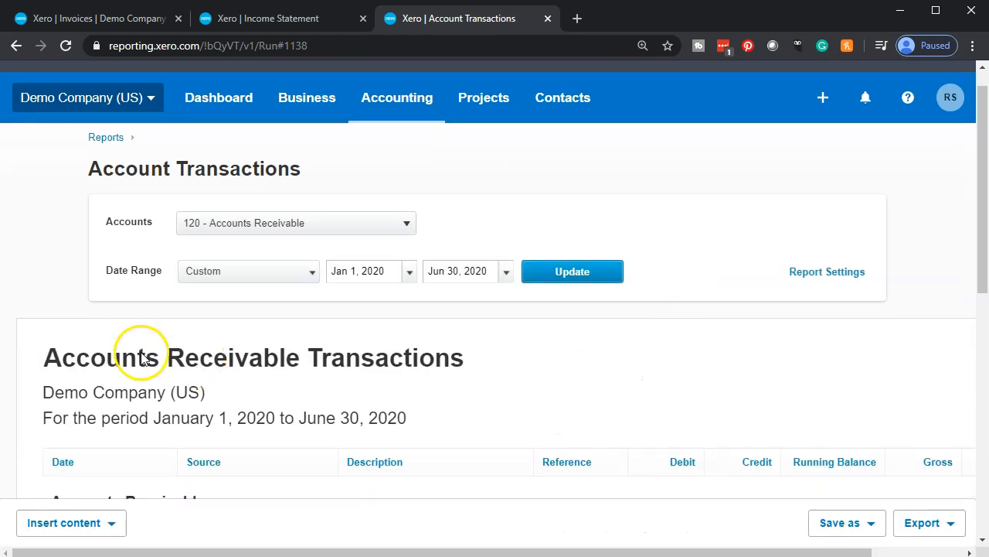
scroll(140, 359, down, 8)
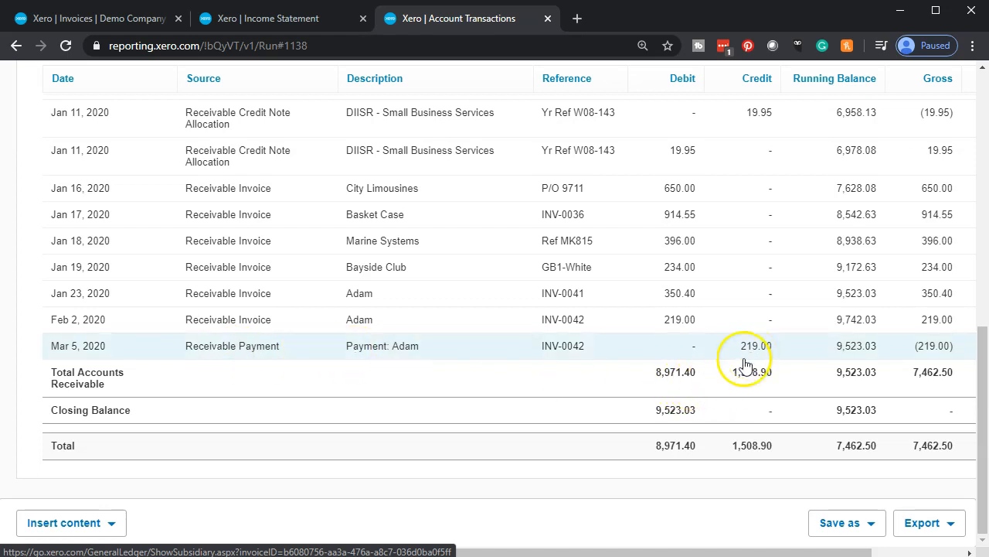
scroll(281, 397, up, 10)
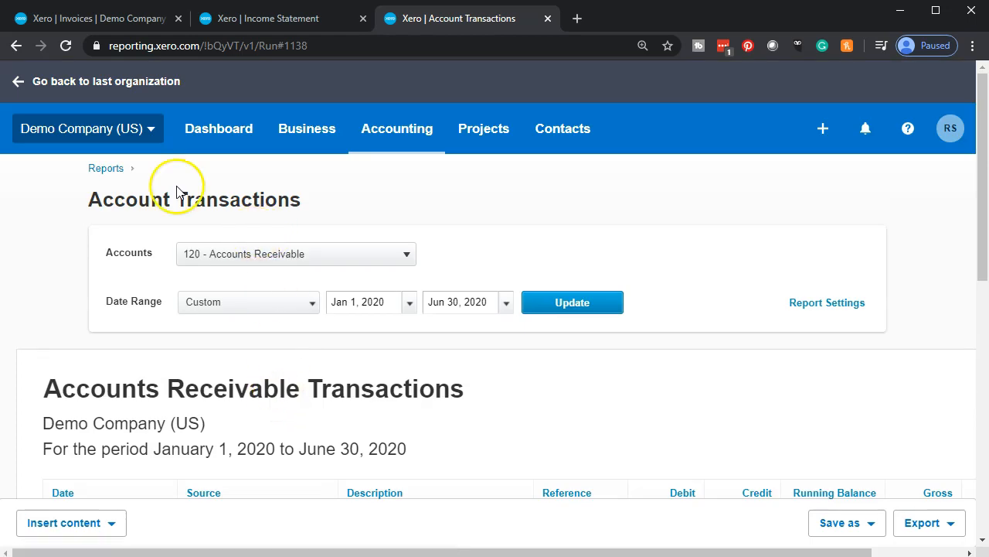
click(15, 45)
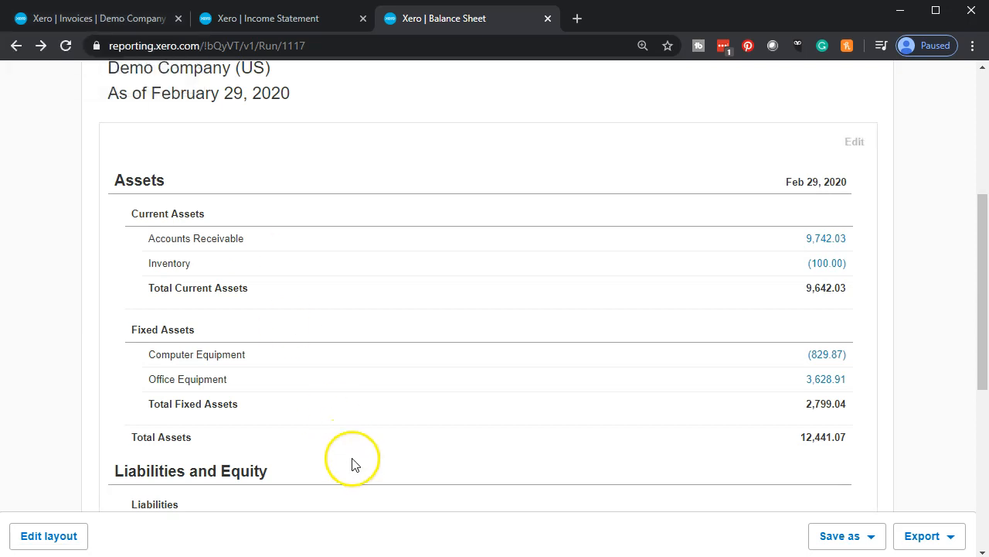
scroll(349, 464, up, 2)
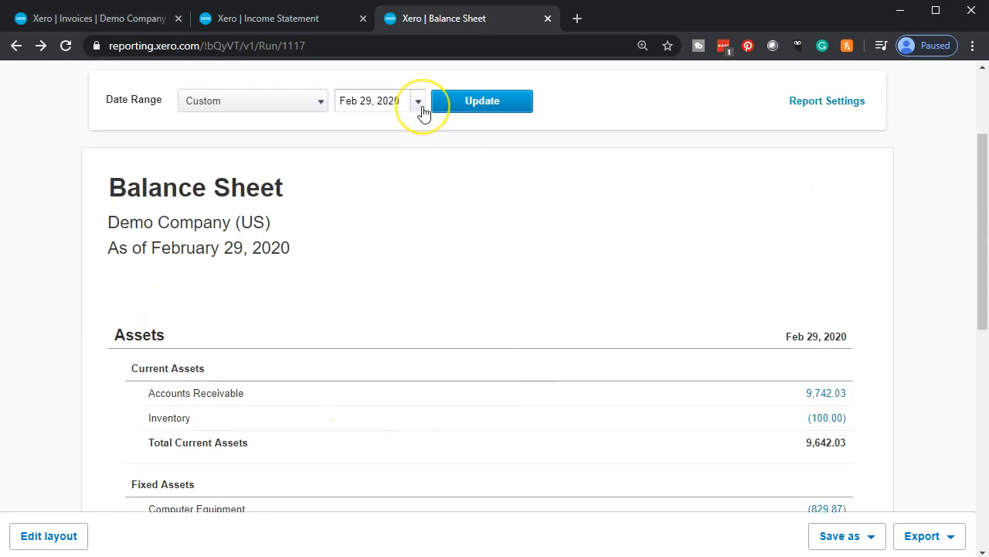
- Set the balance sheet date to May 31, 2020 and update the report
click(421, 111)
click(598, 132)
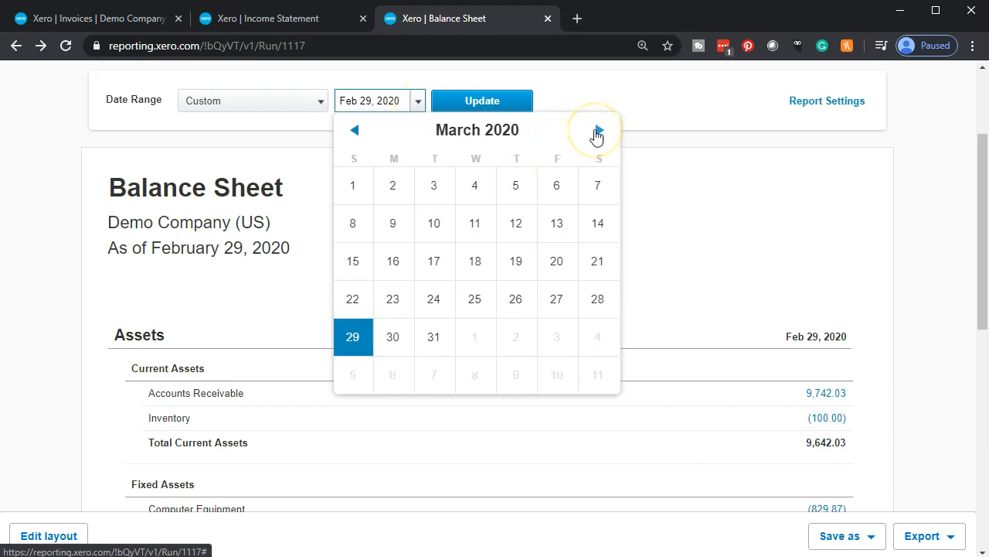
click(597, 132)
click(598, 132)
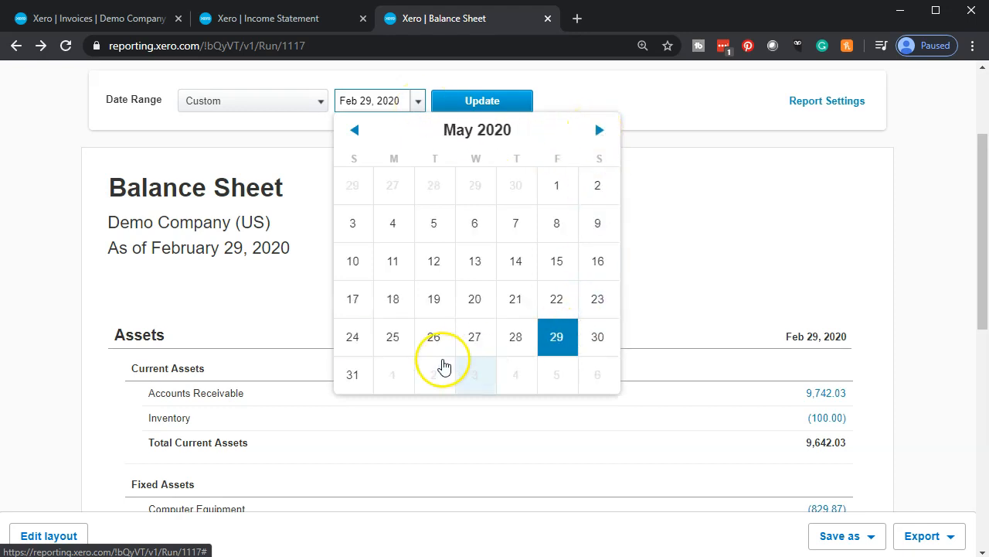
click(363, 377)
click(468, 111)
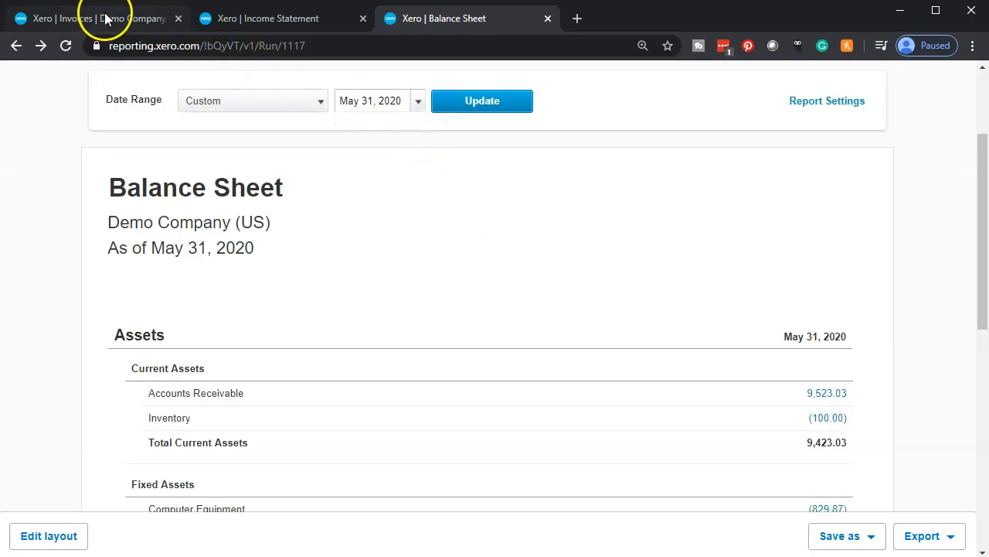
- Return to the invoices page and open the Customer Invoice Report from the sales reports
click(106, 17)
scroll(260, 326, up, 1)
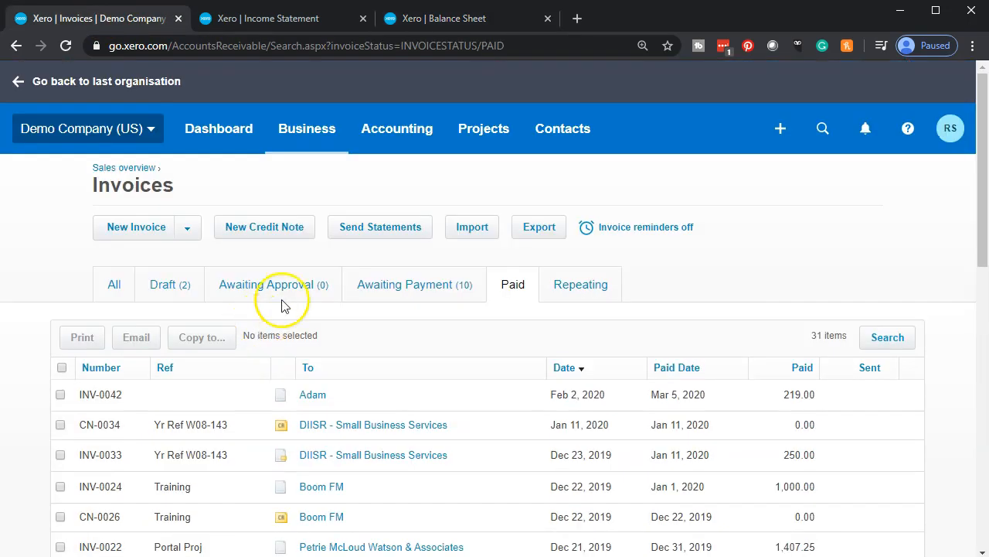
click(413, 132)
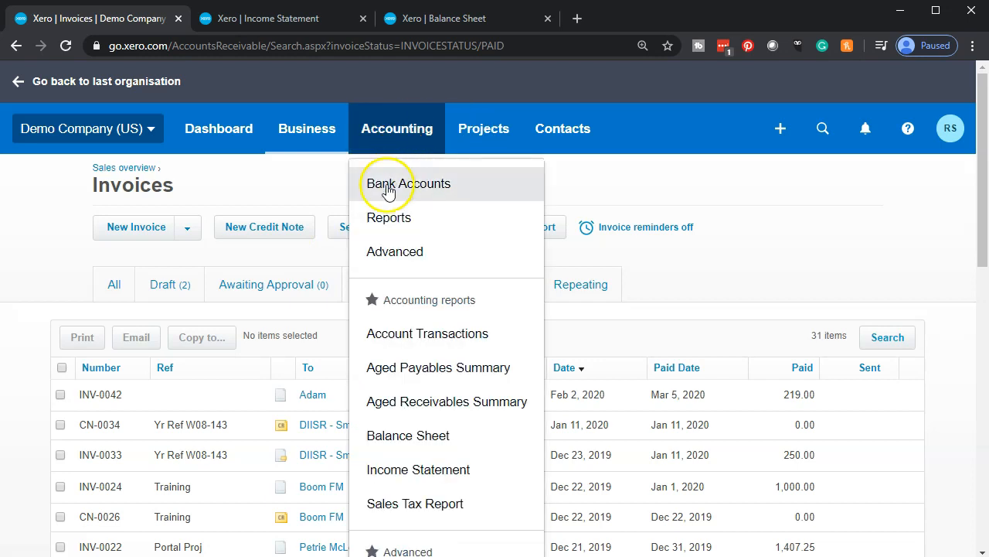
click(365, 219)
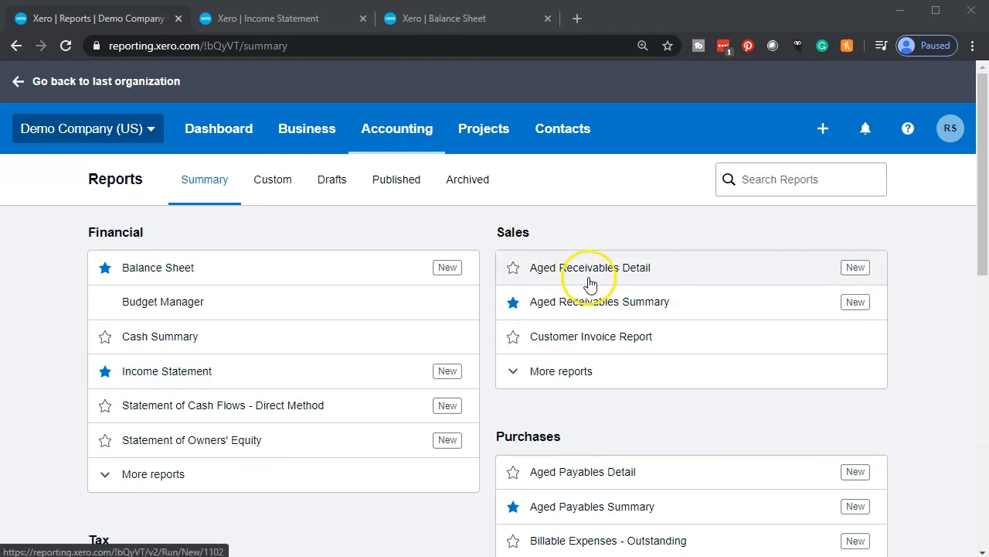
click(595, 337)
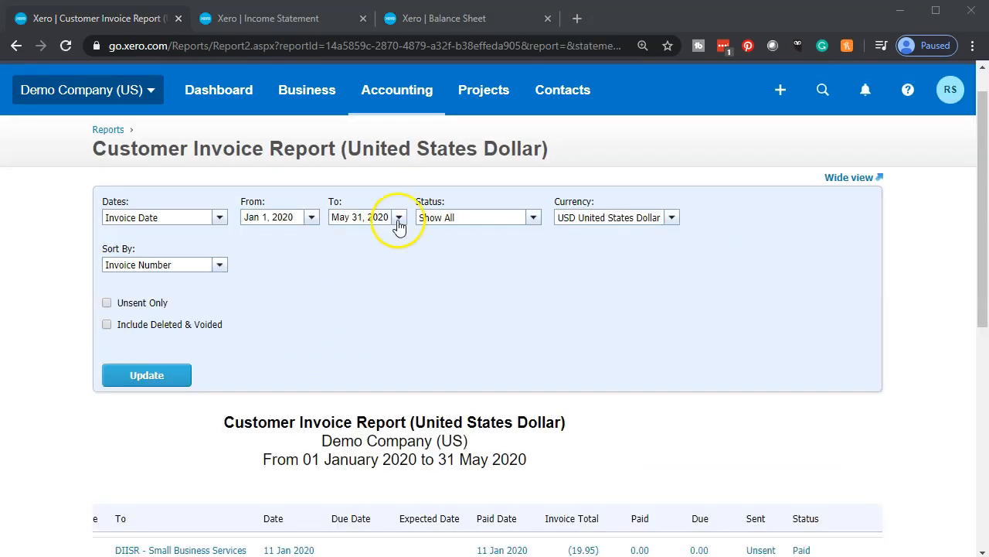
- Set the end date of the Customer Invoice Report to May 31, 2020 and update it
click(400, 219)
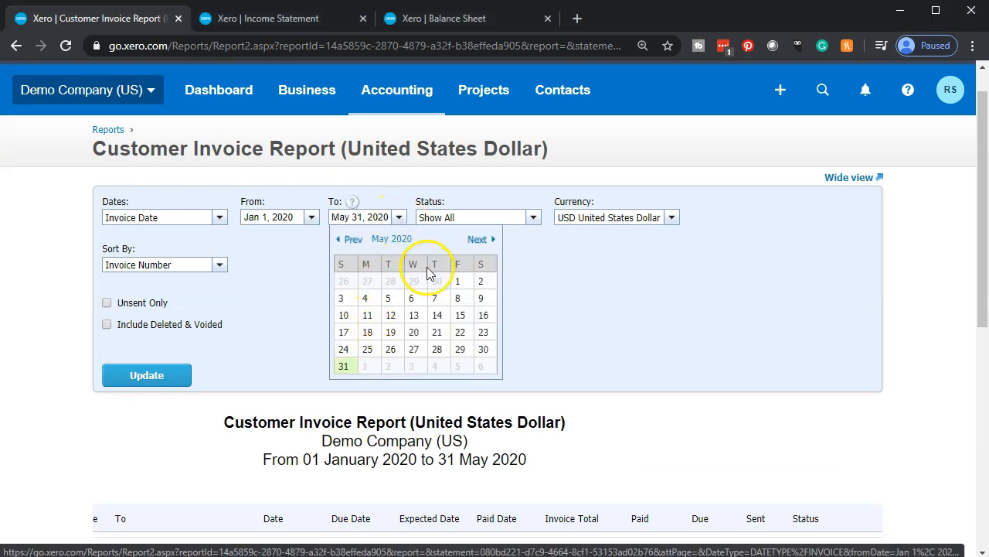
click(343, 368)
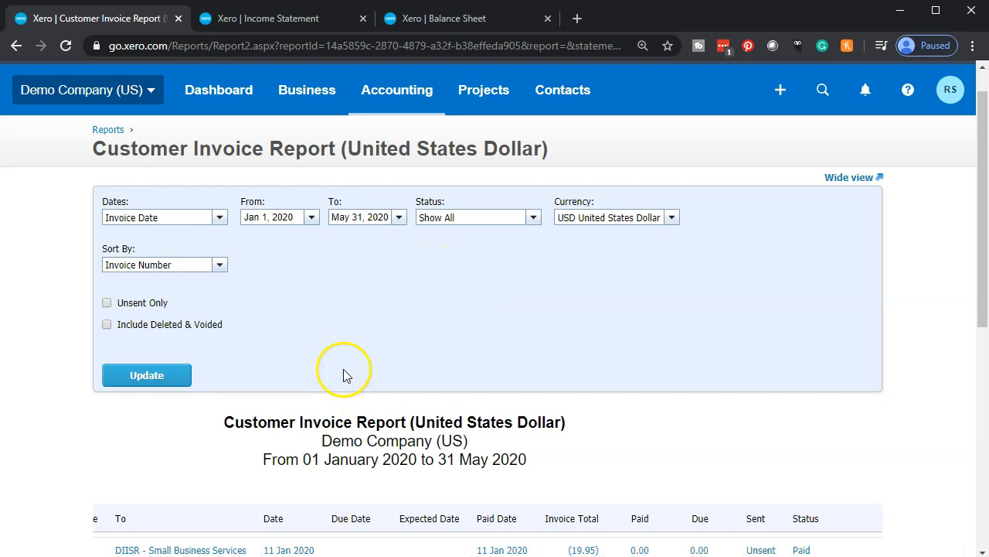
click(166, 381)
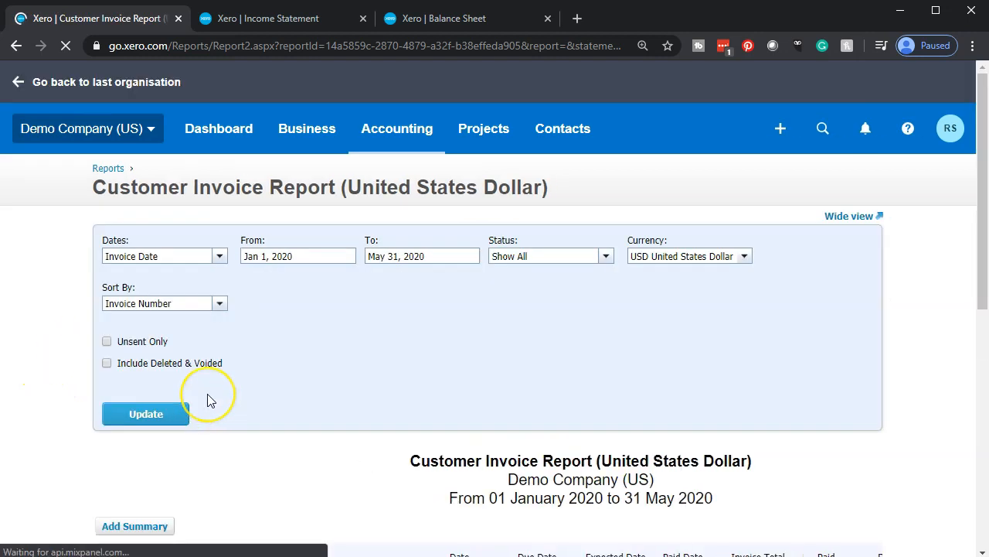
- Examine the paid and due amounts in the Customer Invoice Report and compare the total due with Accounts Receivable on the balance sheet
scroll(207, 402, down, 2)
scroll(44, 413, down, 2)
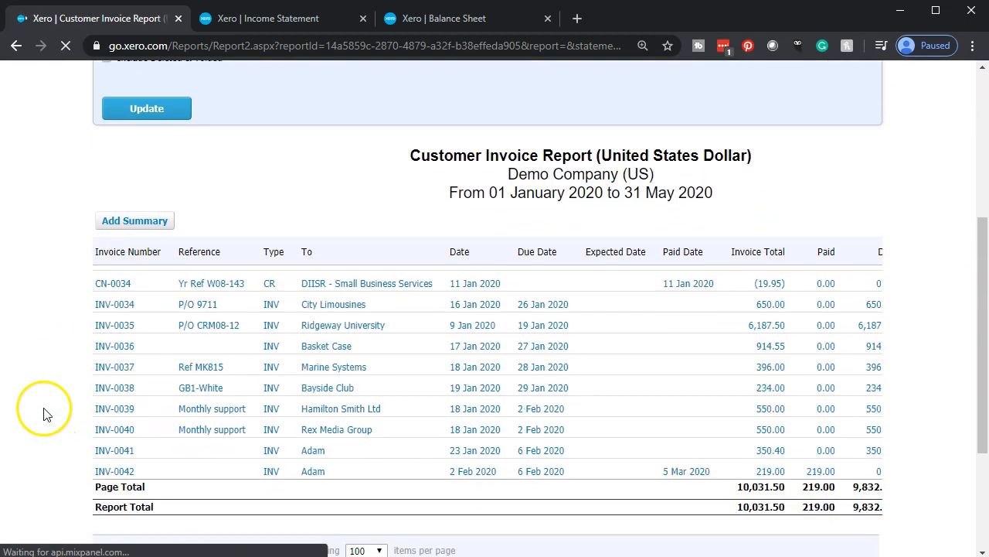
scroll(88, 310, down, 1)
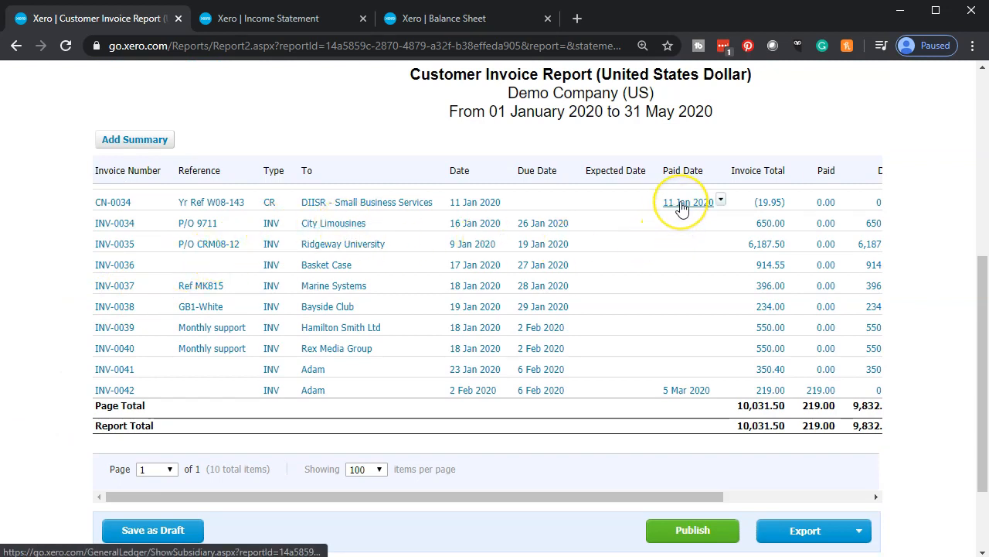
drag(564, 498, 691, 500)
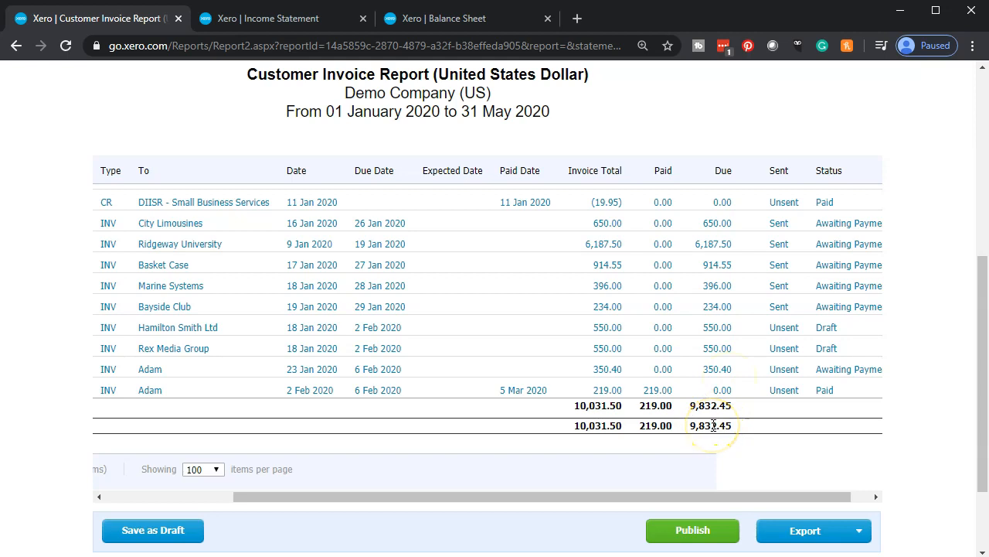
click(454, 24)
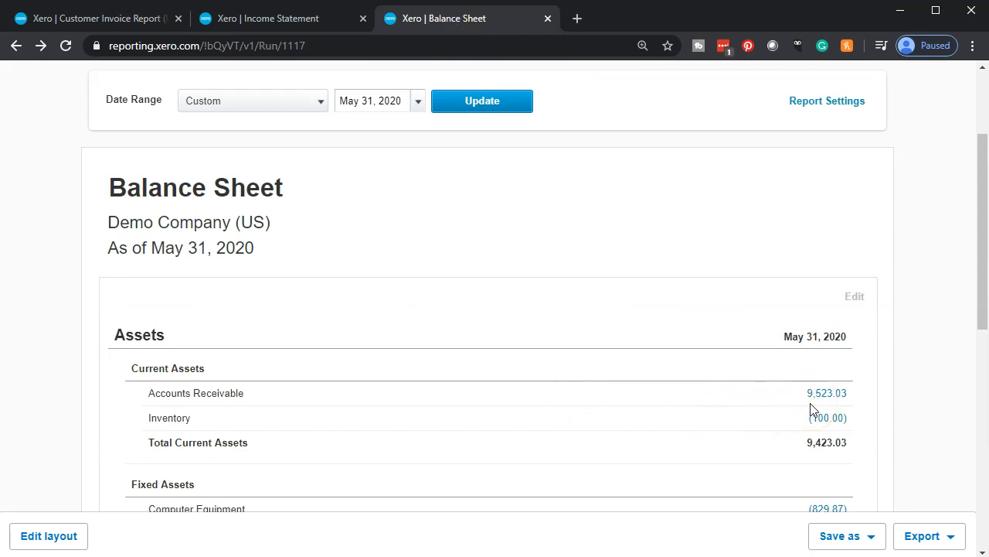
scroll(812, 410, down, 1)
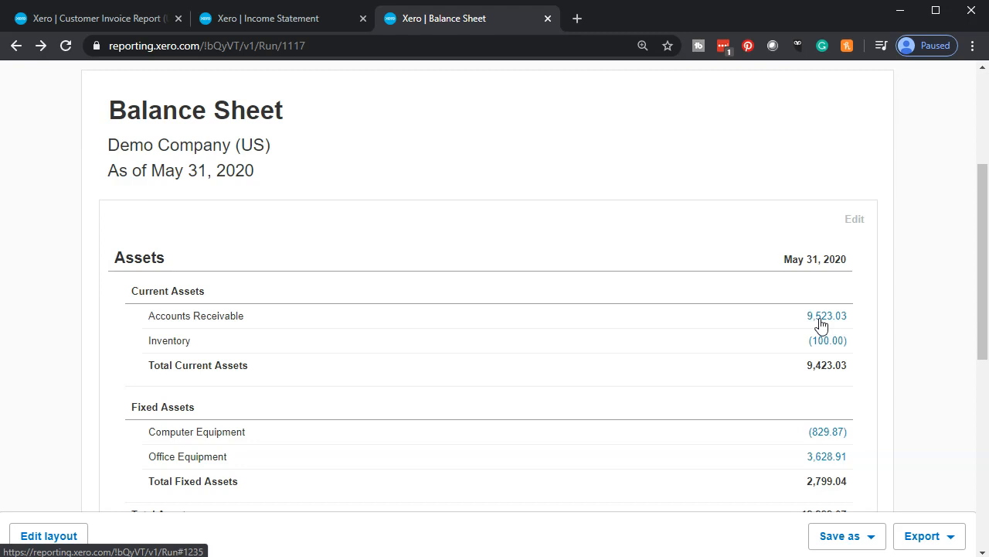
click(121, 23)
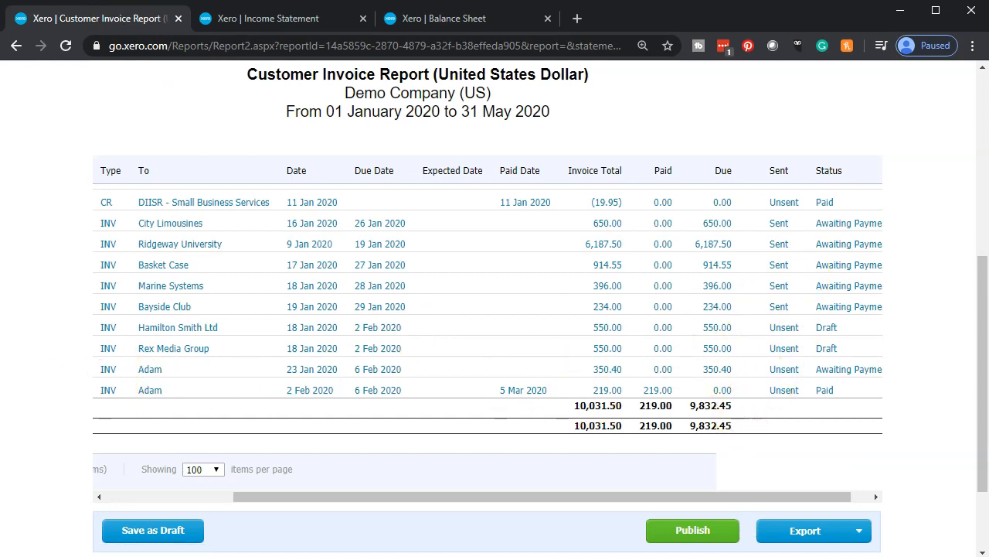
scroll(15, 410, up, 4)
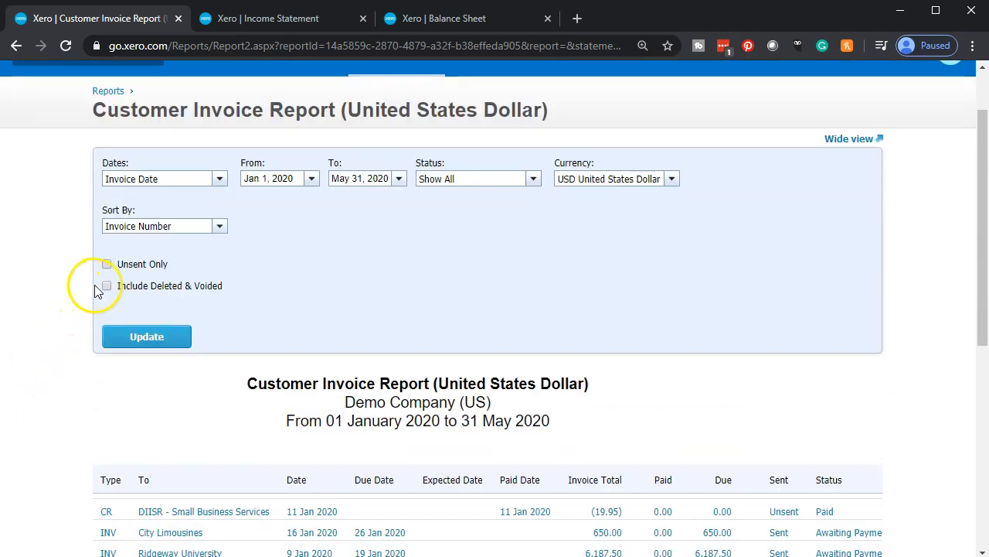
click(221, 227)
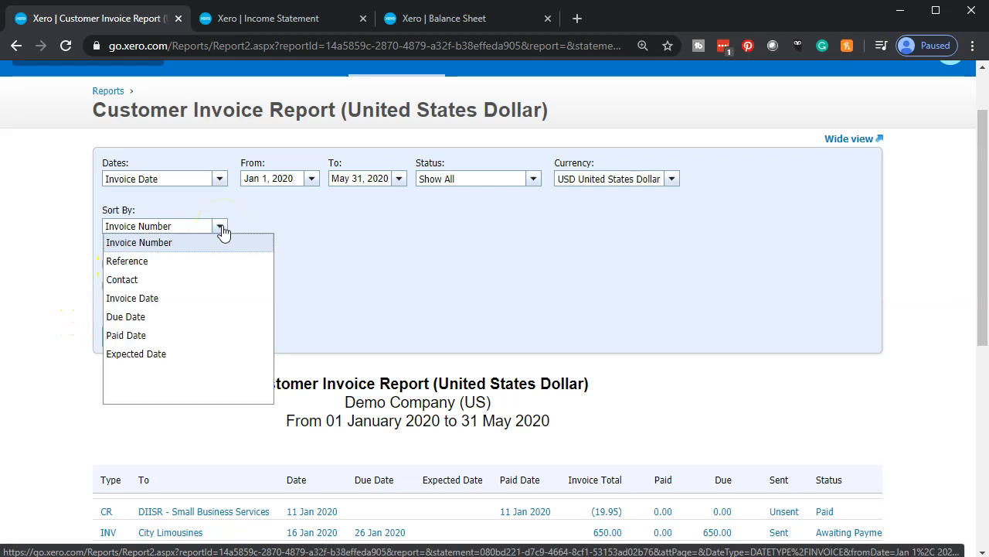
click(221, 227)
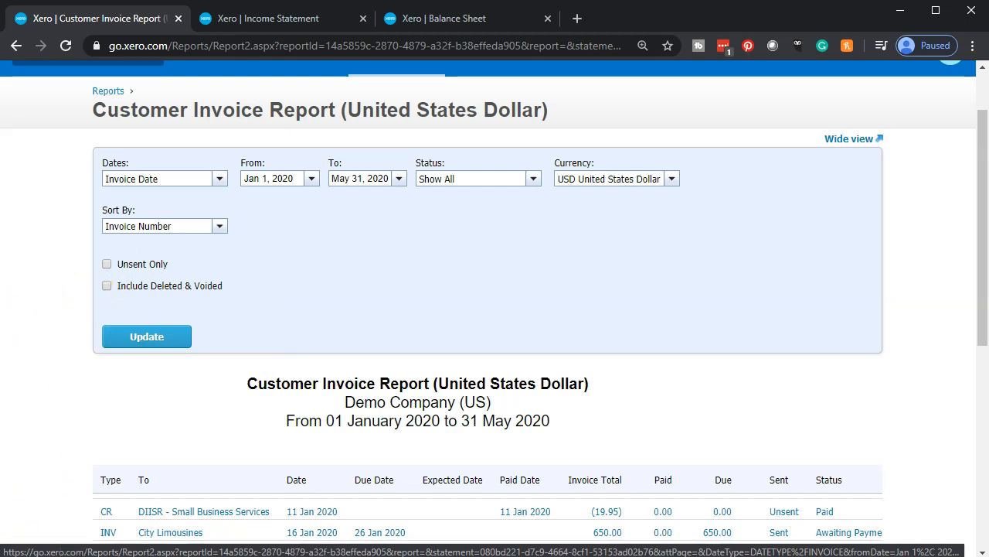
click(128, 23)
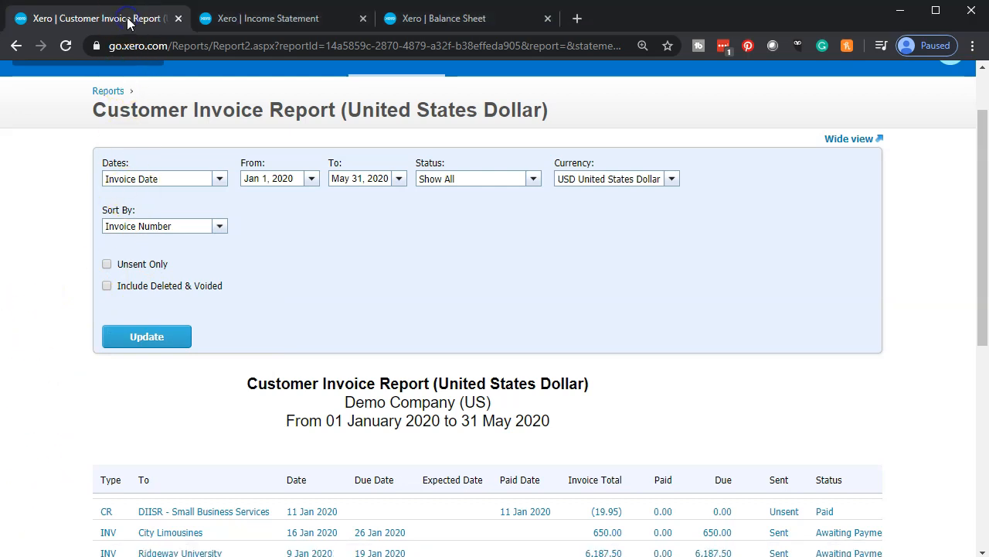
- Open the company's bank accounts overview and bring up the Checking Account and the options for adding accounts
scroll(70, 257, up, 1)
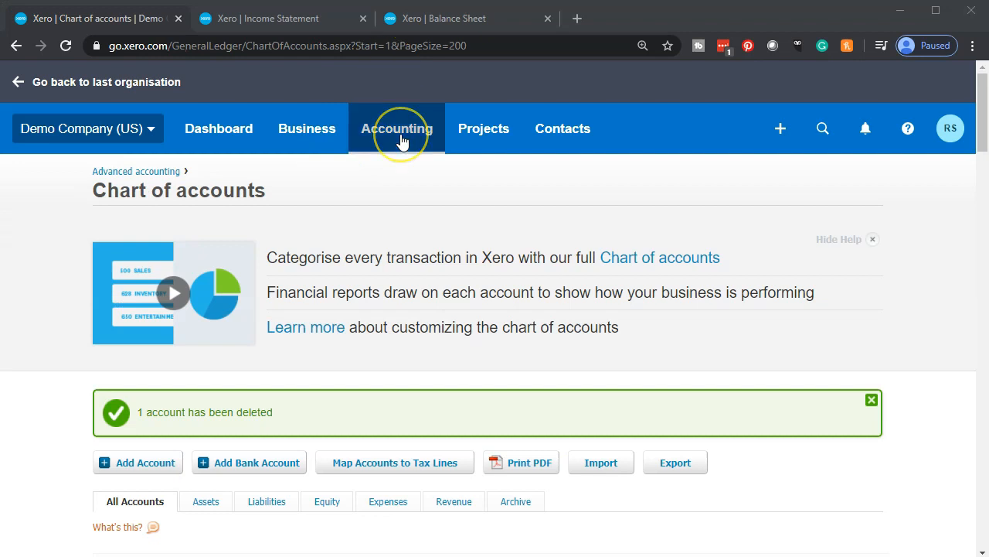
click(399, 135)
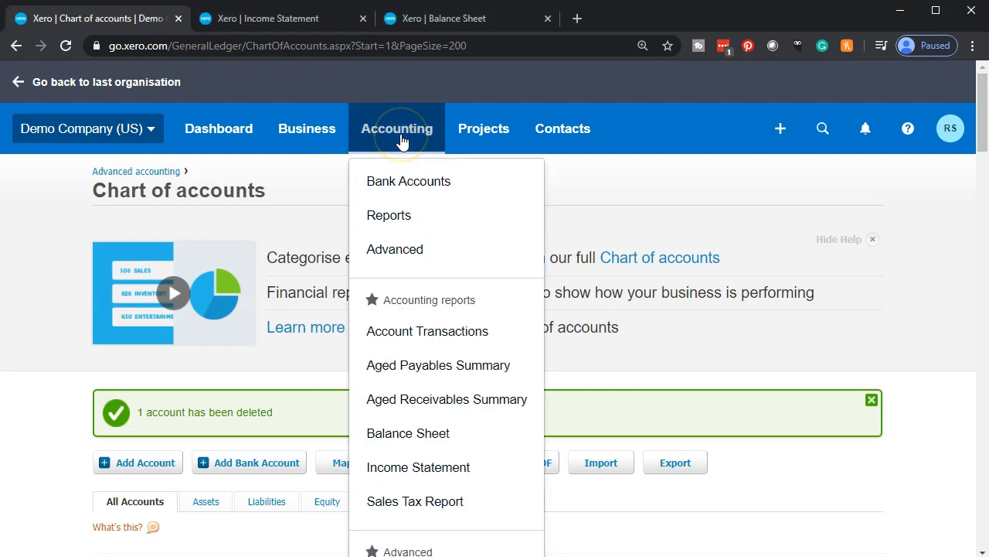
scroll(408, 342, down, 3)
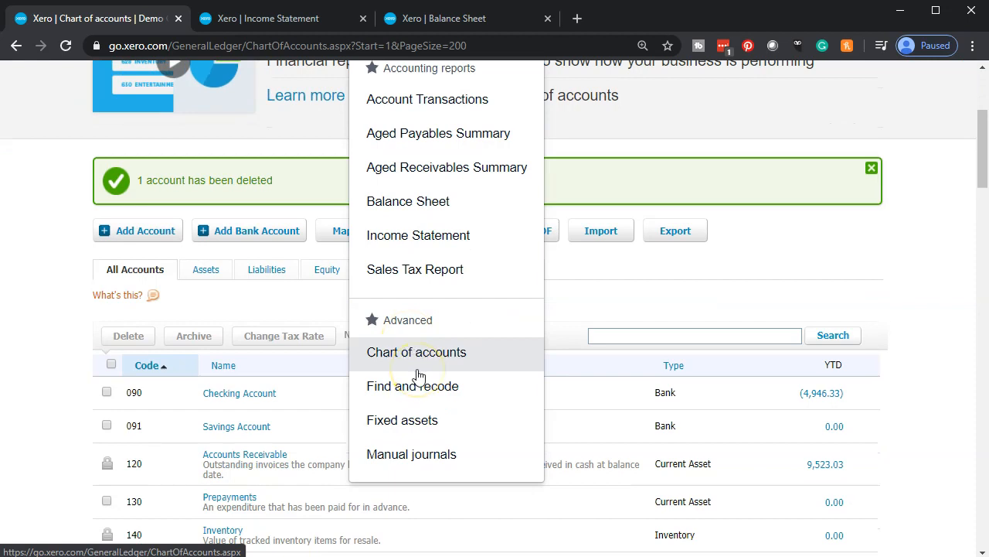
scroll(417, 376, up, 3)
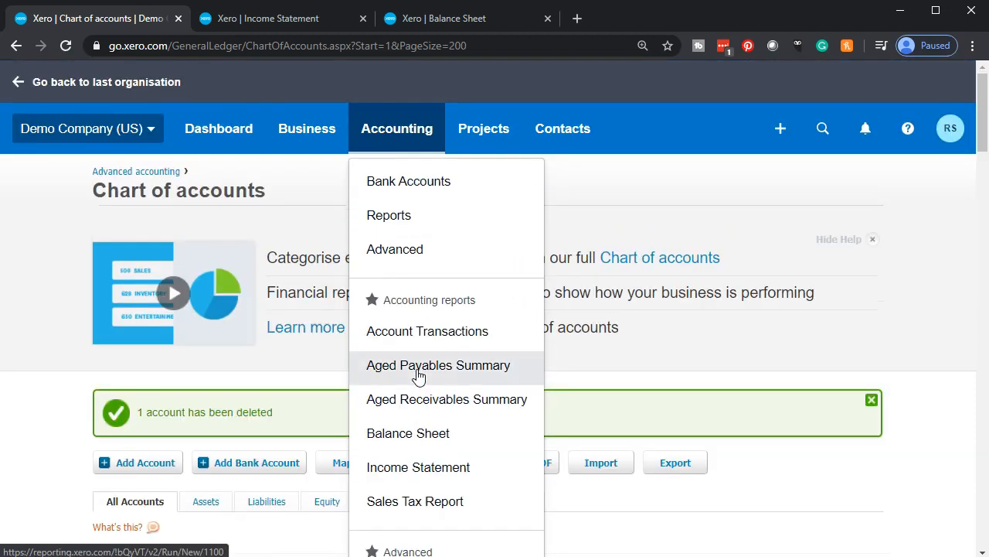
click(427, 183)
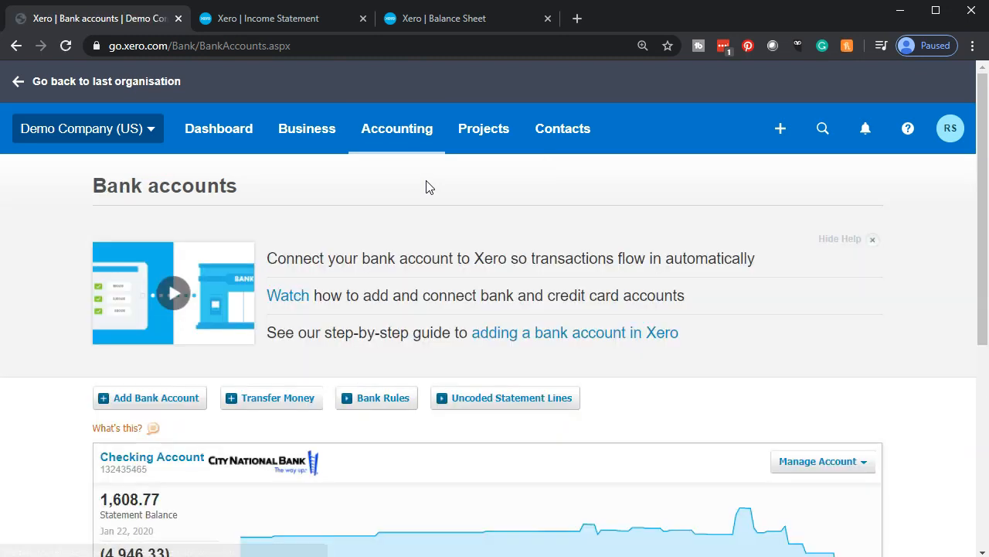
scroll(64, 323, down, 1)
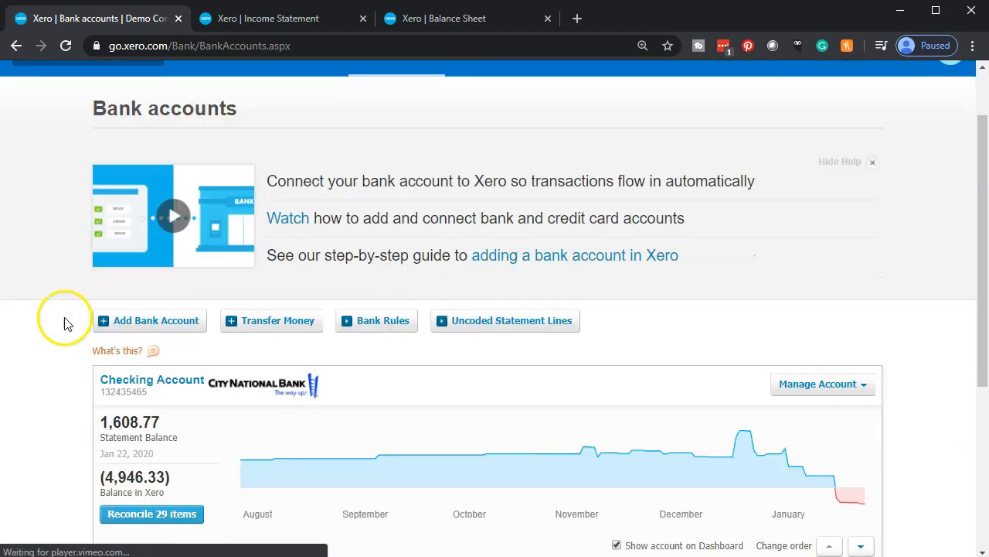
scroll(65, 324, down, 1)
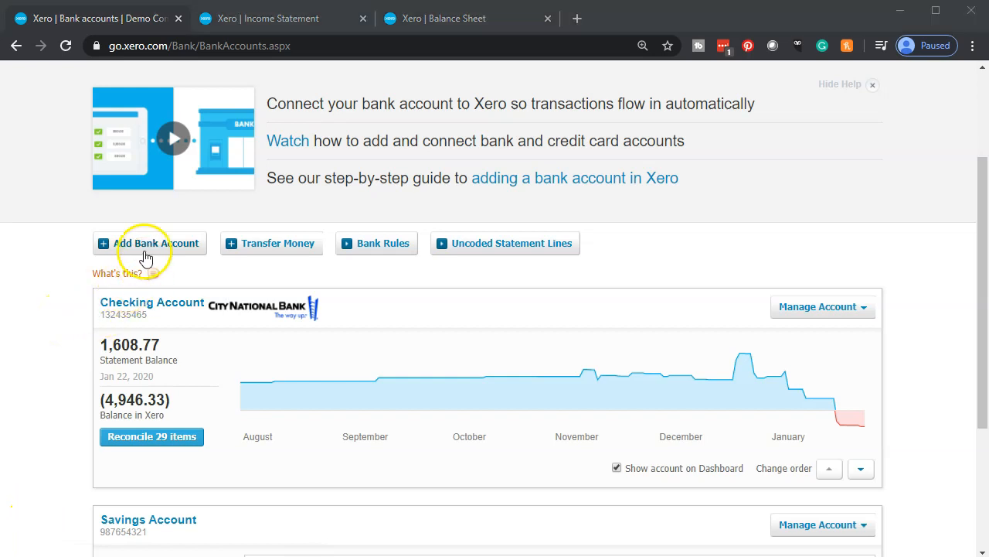
- Start adding a Capital One (US) bank account and name it Bank Clearing Account
click(147, 244)
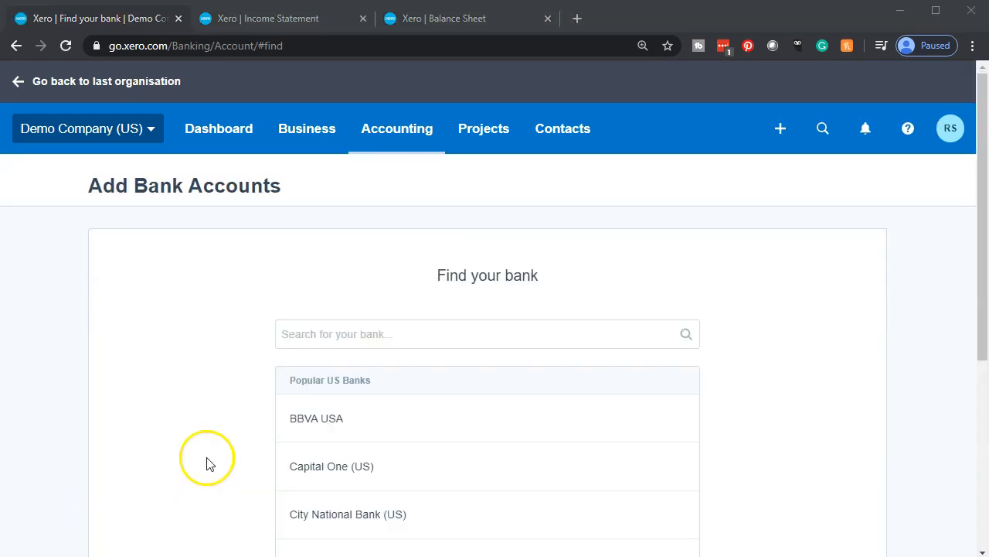
click(314, 480)
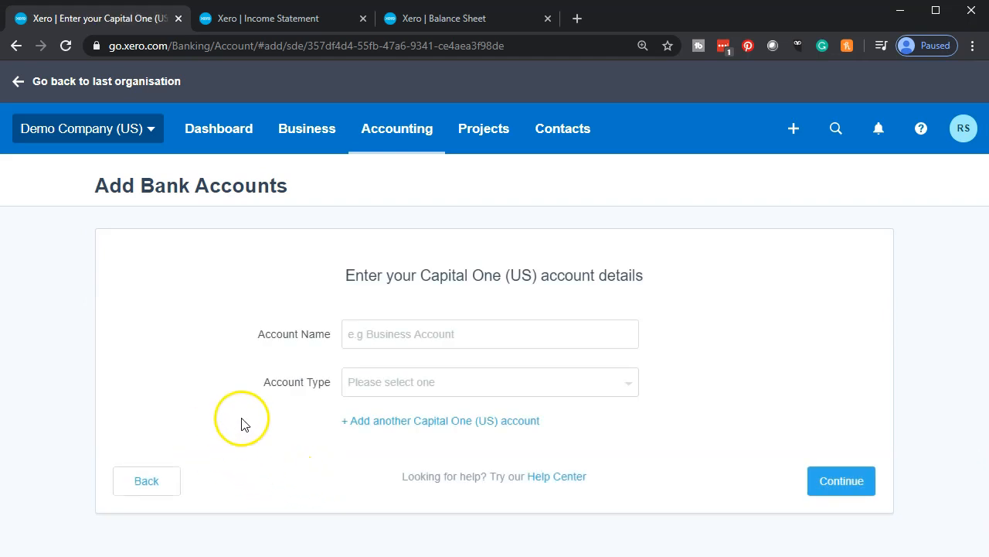
click(405, 336)
text(Cred)
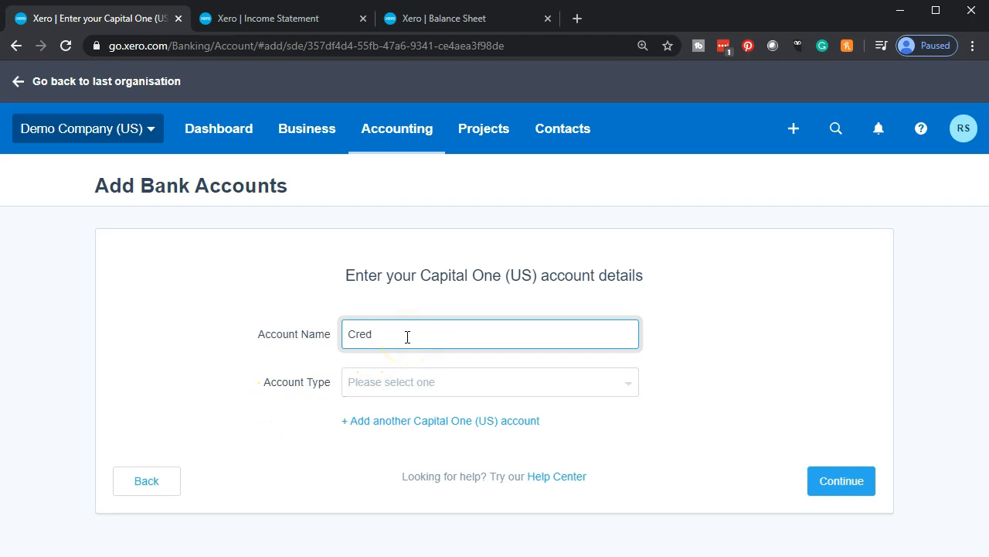
key(BackSpace)
text(Bank Clearing Accou)
text(nt)
key(Tab)
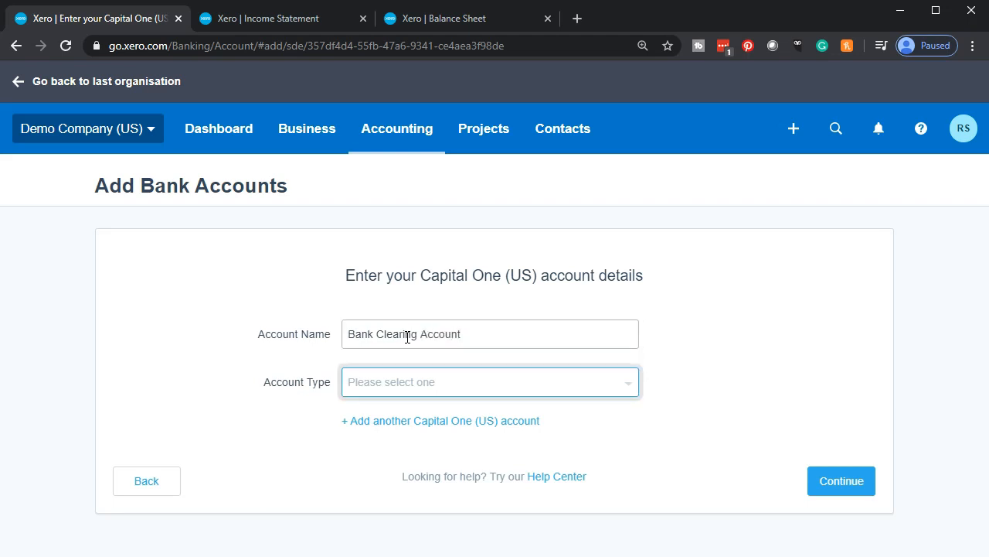
- Set the new account's type to Saving, enter its account number and finish adding it
click(518, 382)
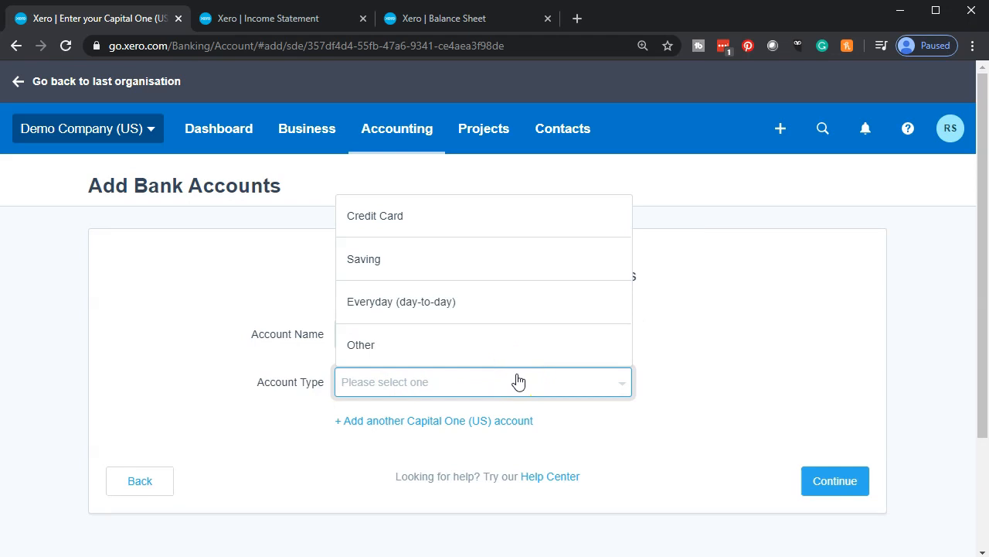
click(418, 262)
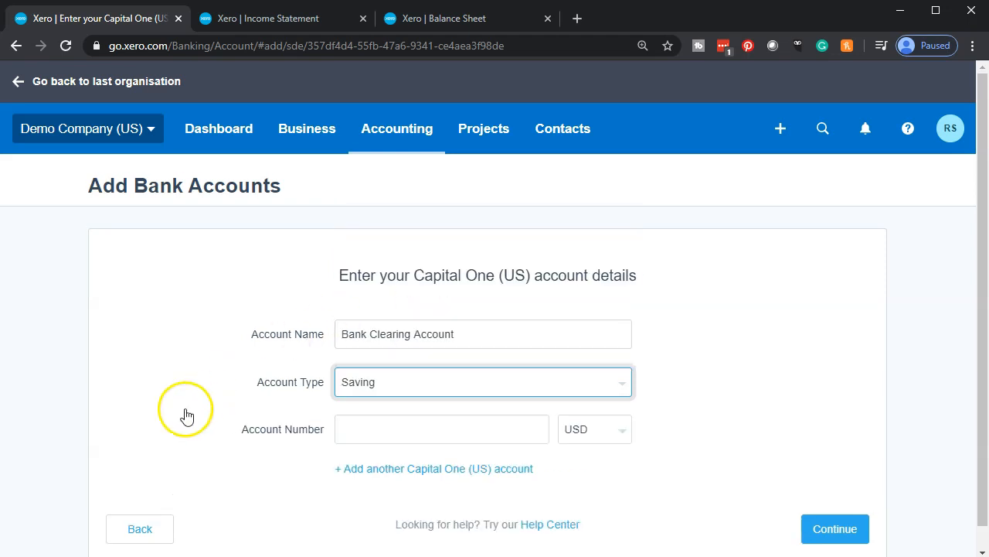
click(396, 433)
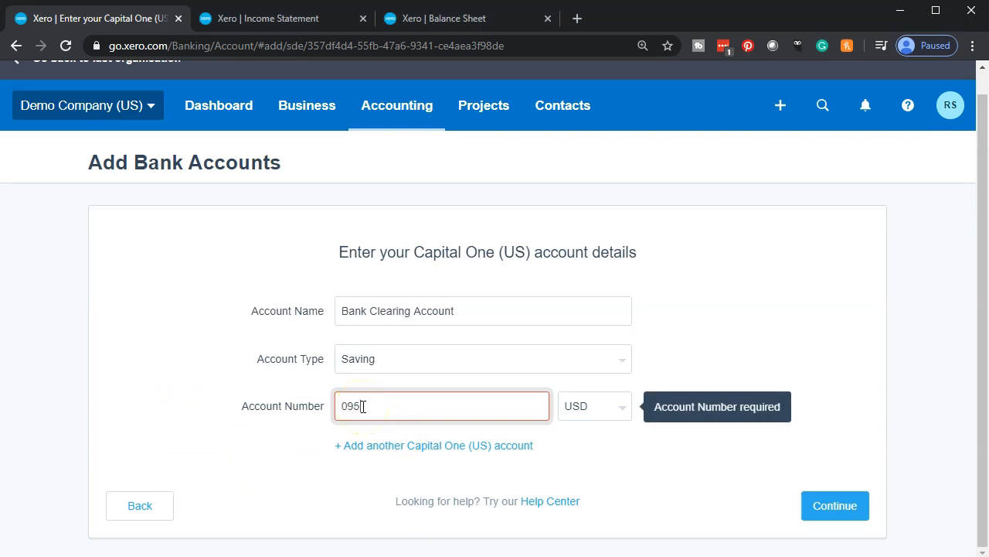
click(819, 506)
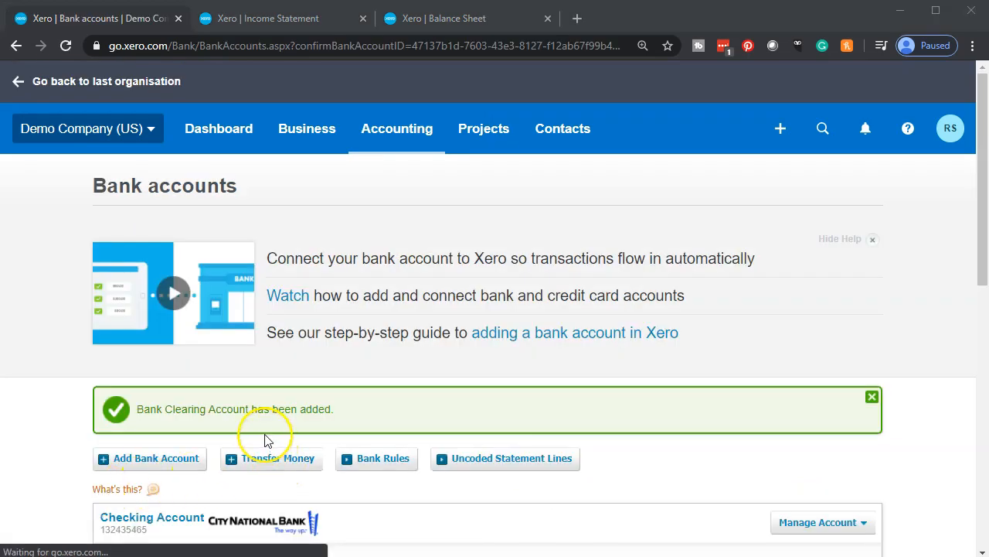
- Return to the dashboard and open the sales overview for invoices owed to the company
click(392, 146)
click(255, 133)
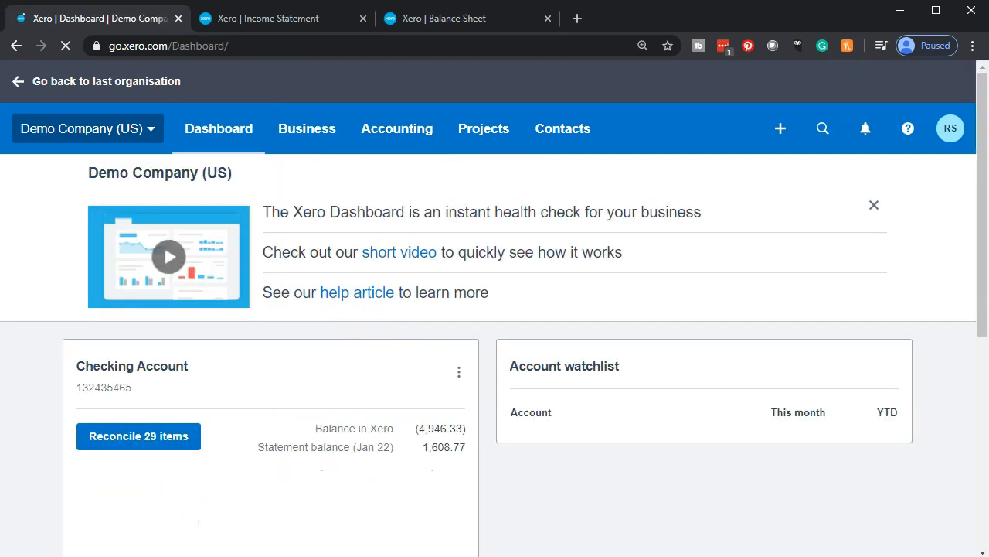
scroll(354, 390, down, 1)
scroll(354, 390, down, 2)
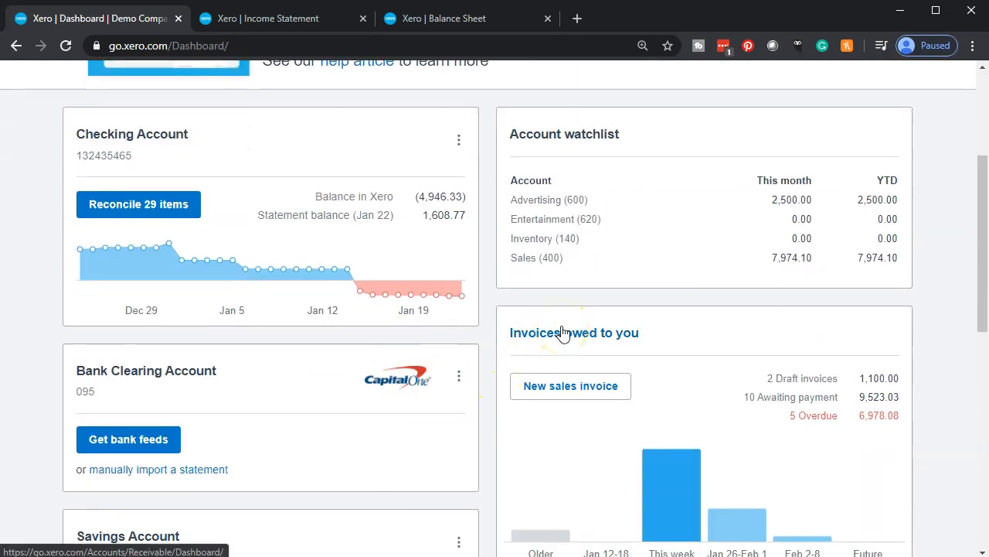
click(563, 332)
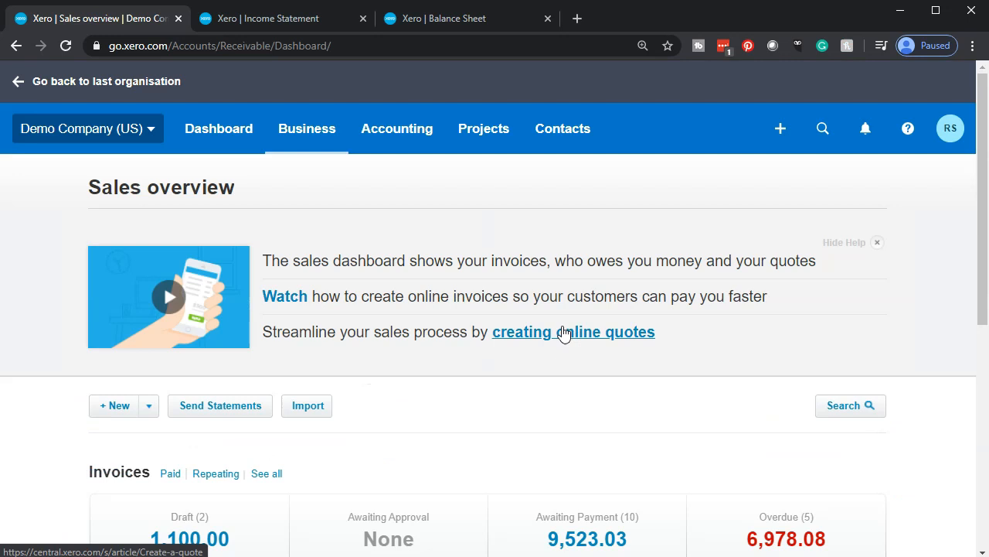
- Open the Jan 23, 2020 invoice from the invoices awaiting payment and bring up its payment entry section
scroll(353, 376, down, 2)
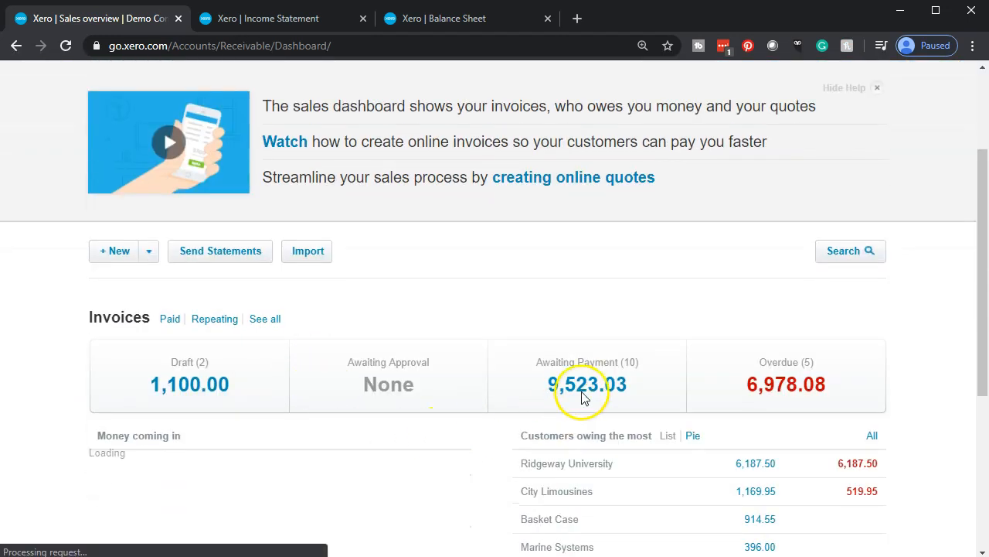
click(584, 395)
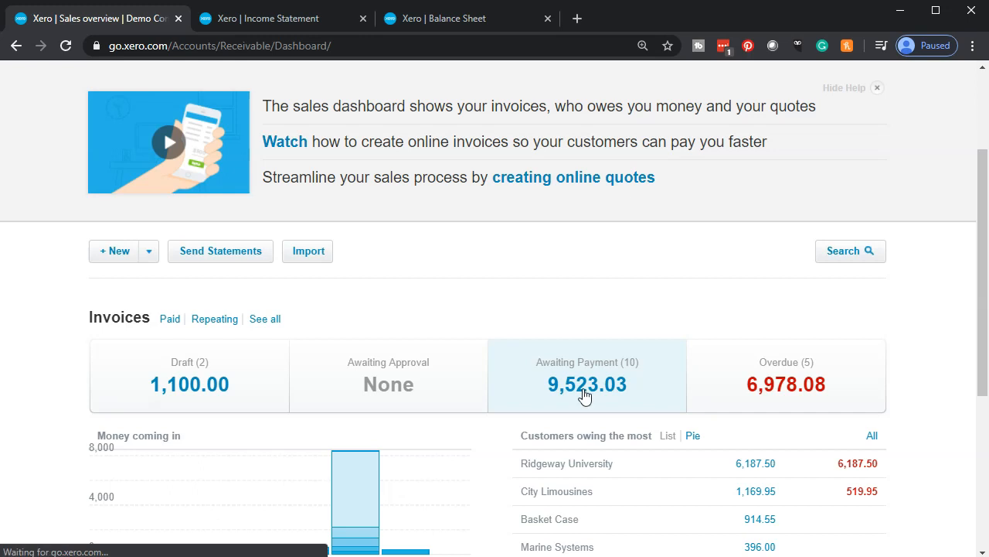
scroll(584, 395, down, 1)
click(586, 311)
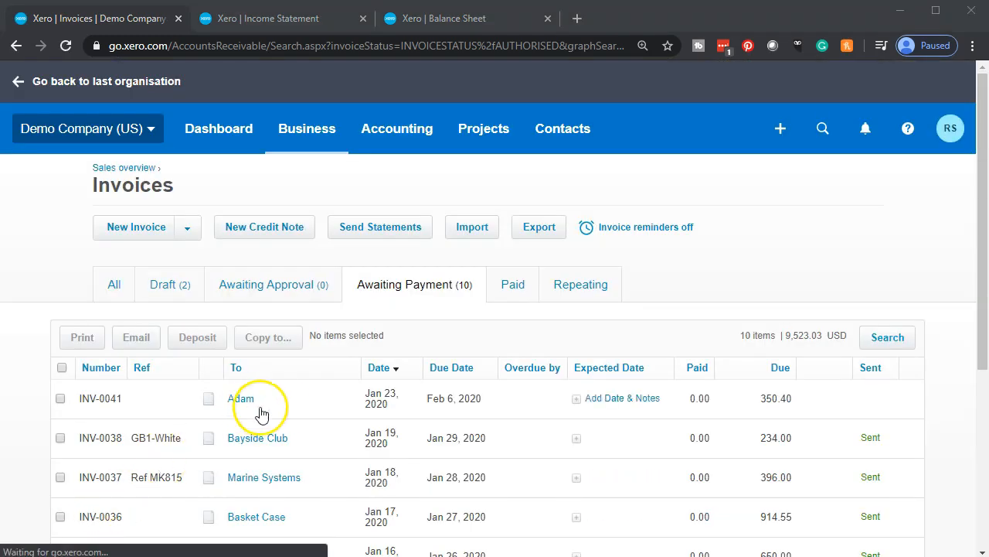
click(284, 409)
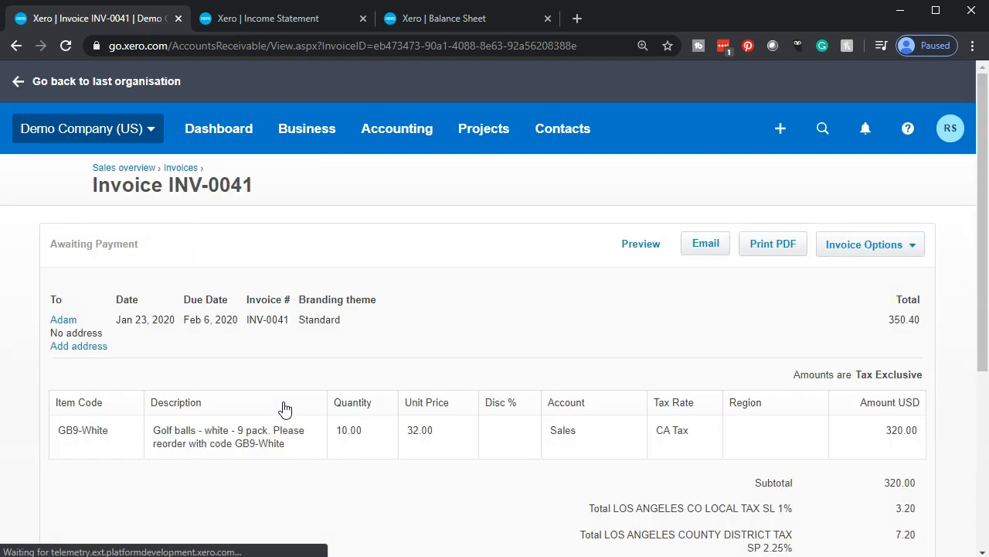
scroll(87, 372, down, 5)
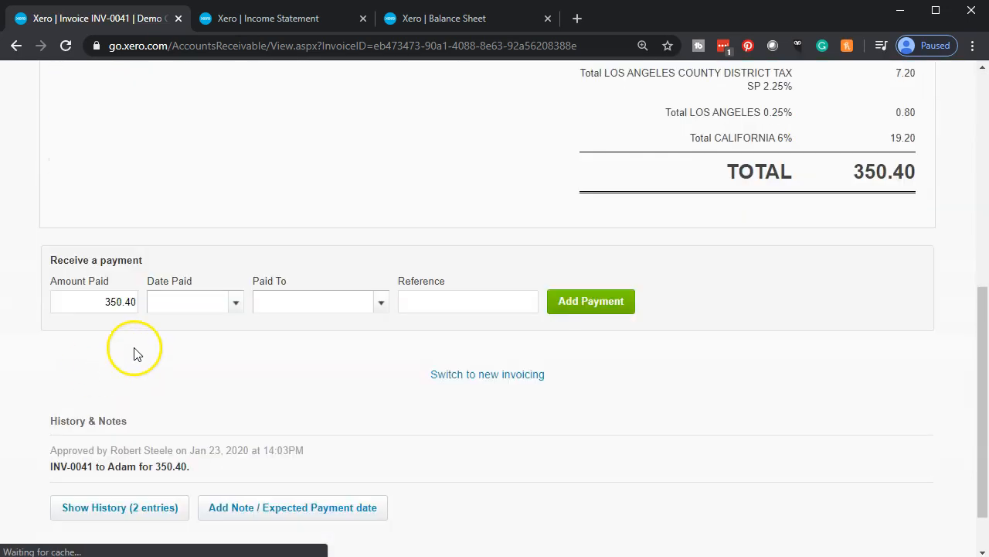
- Set the amount paid on the invoice to 100.00
scroll(101, 352, up, 1)
double_click(115, 379)
drag(115, 379, 162, 379)
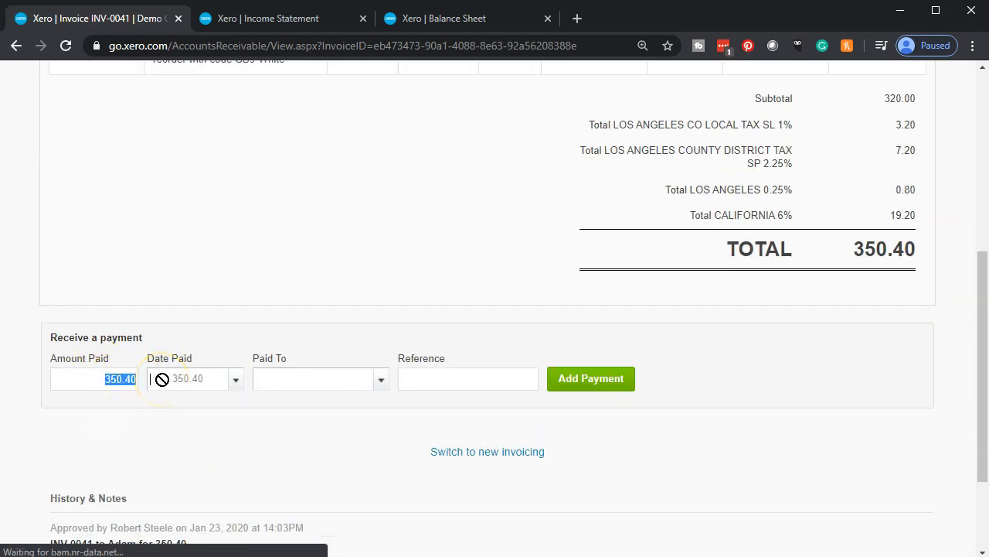
drag(163, 378, 155, 410)
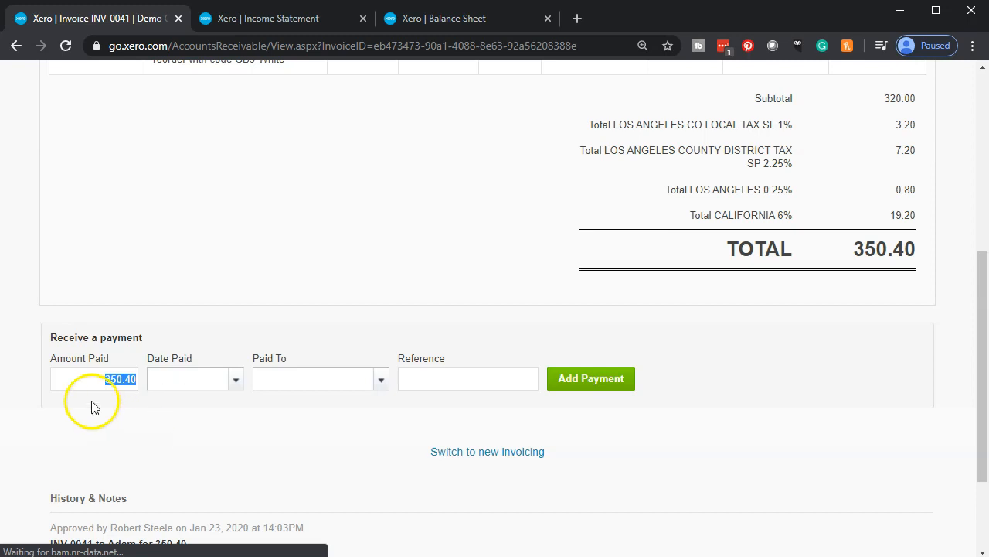
click(95, 382)
key(ctrl+a)
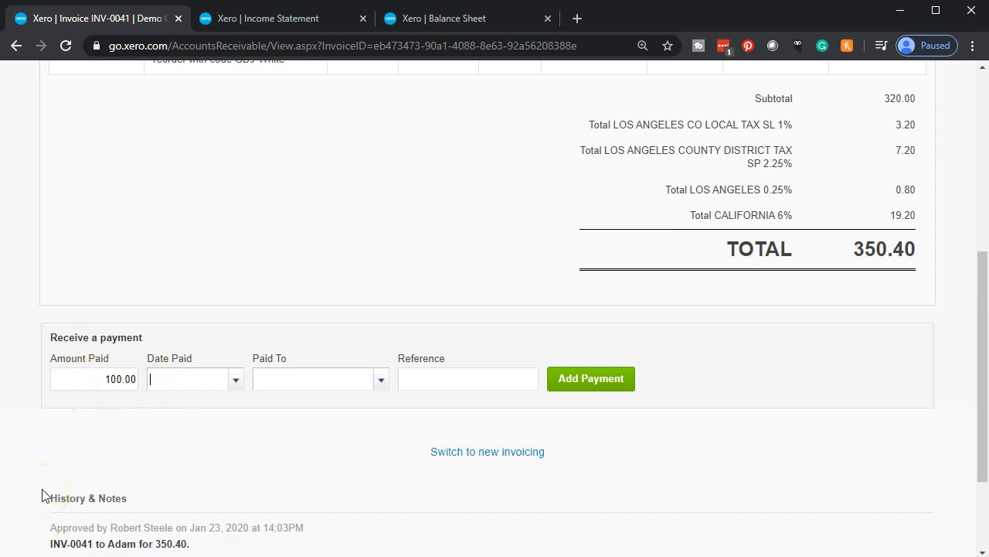
- Date the payment Feb 5, 2020, direct it to the Bank Clearing Account and add it
click(236, 379)
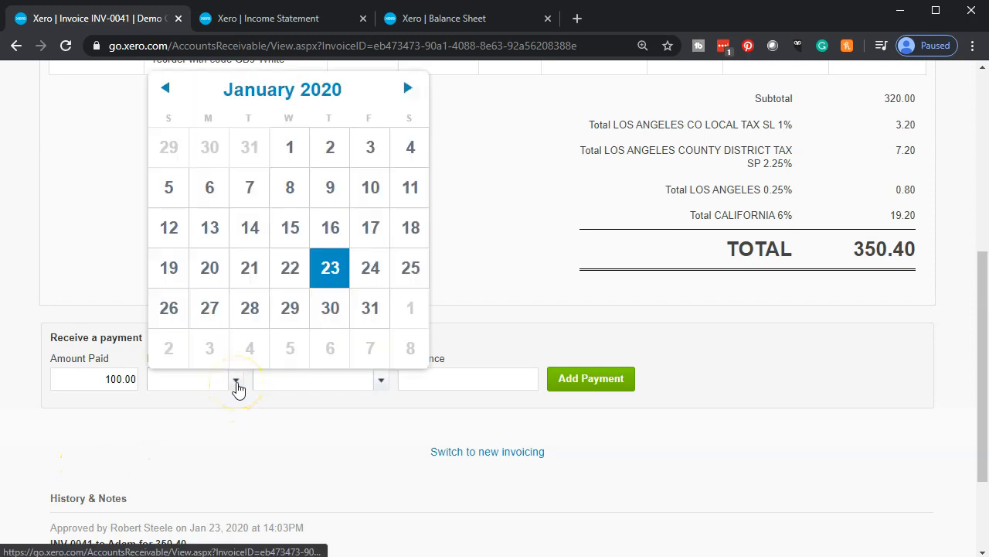
scroll(276, 252, down, 1)
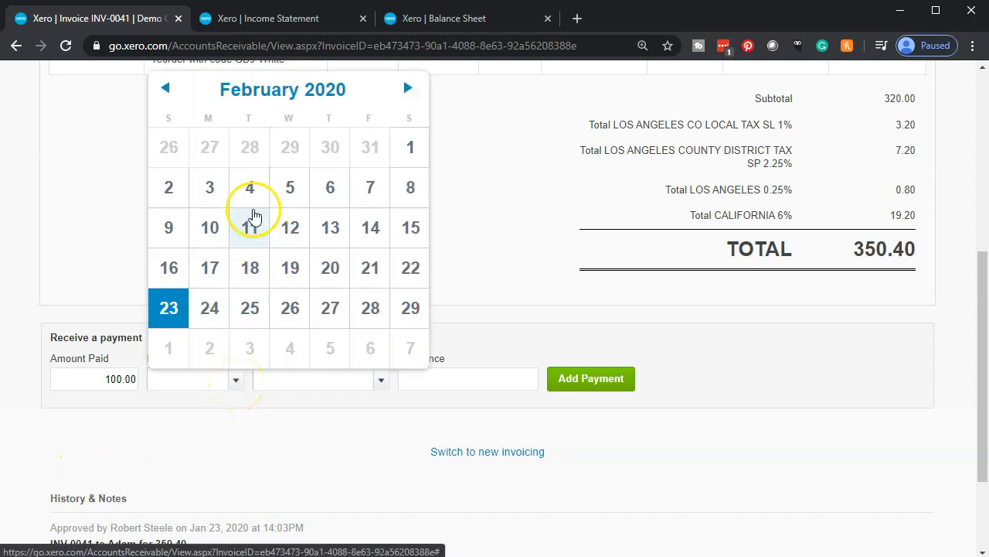
click(286, 195)
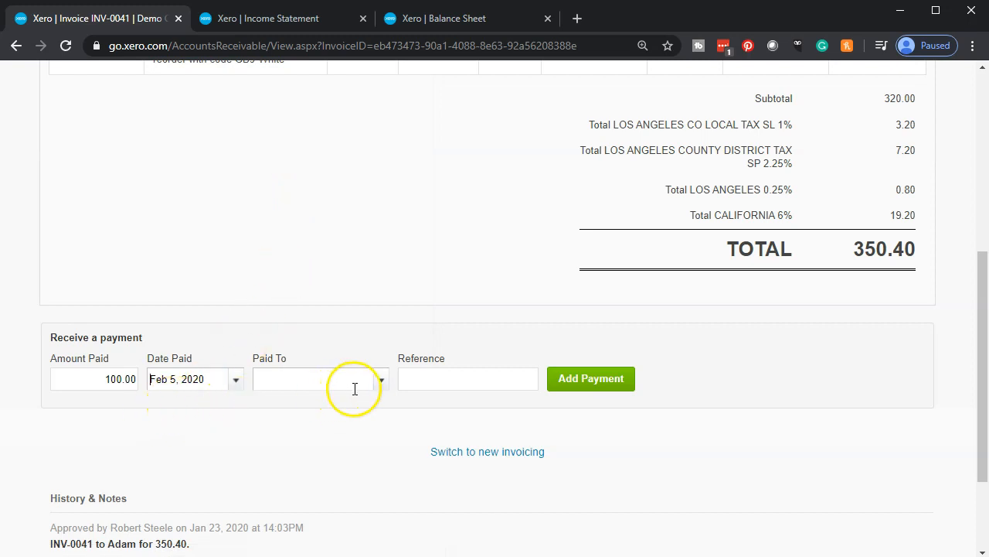
click(382, 382)
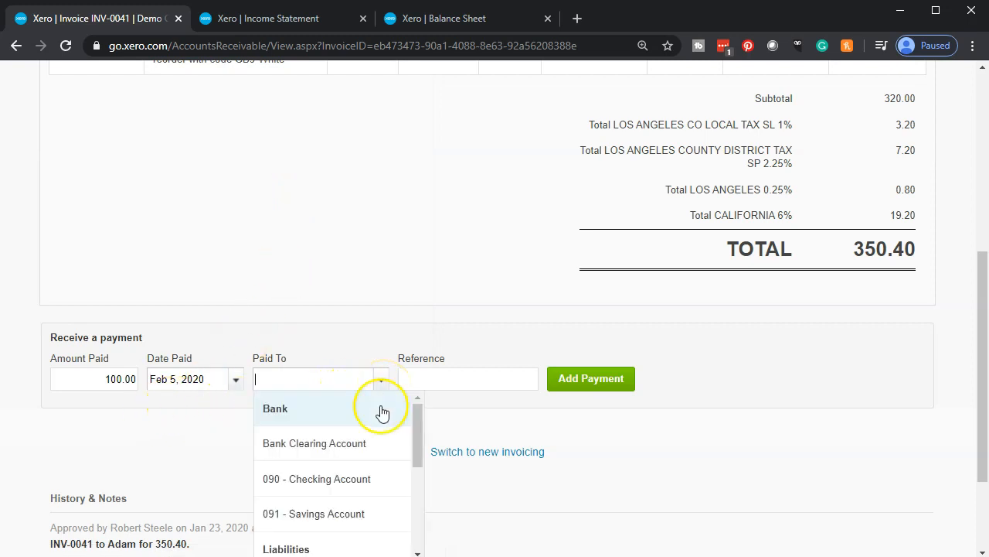
click(342, 459)
click(462, 382)
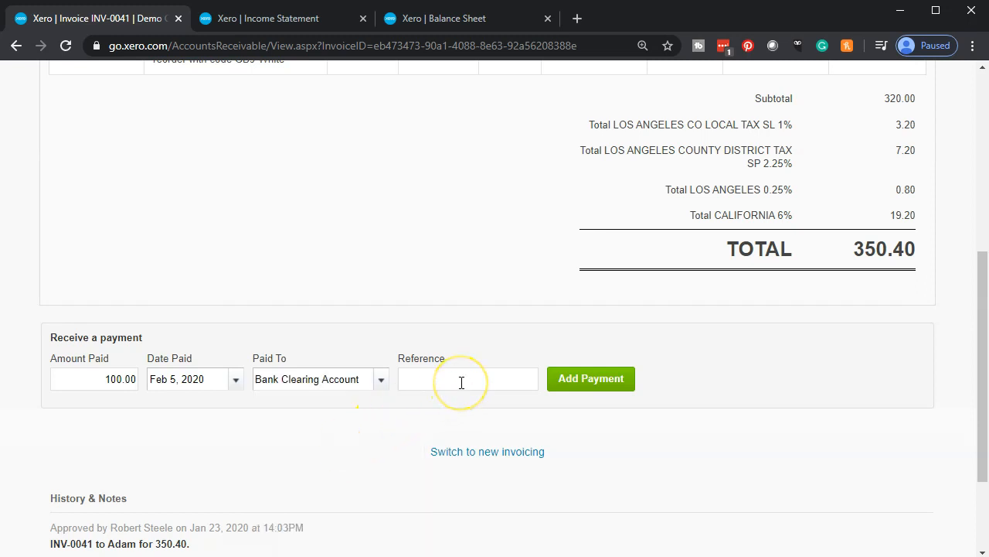
click(588, 382)
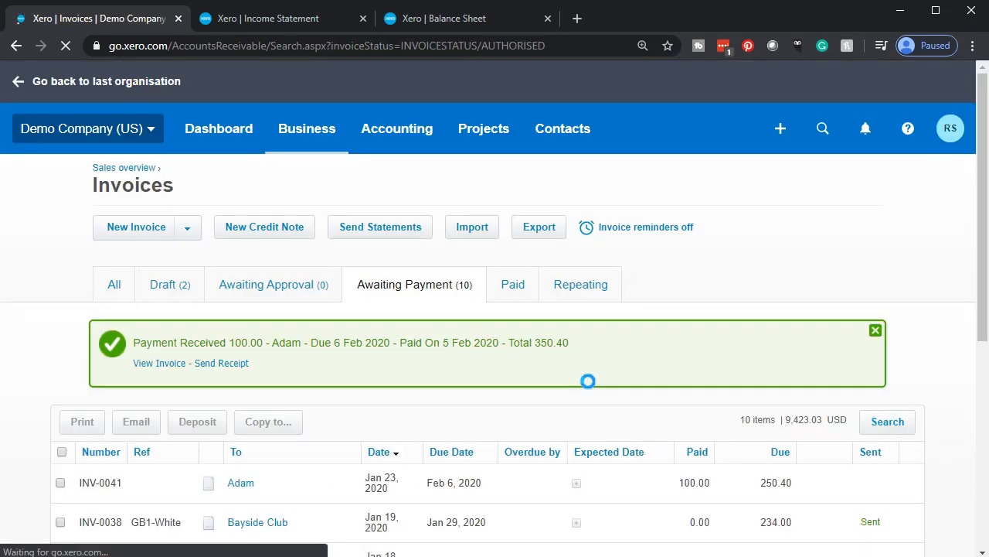
- Reopen the partly paid Jan 23, 2020 invoice and bring up its payment entry section
scroll(588, 380, down, 1)
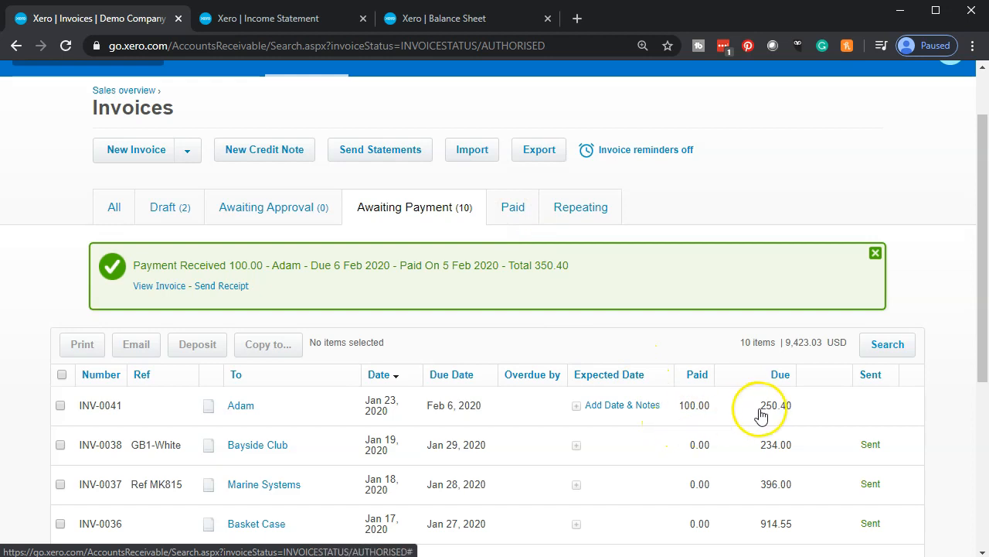
click(246, 412)
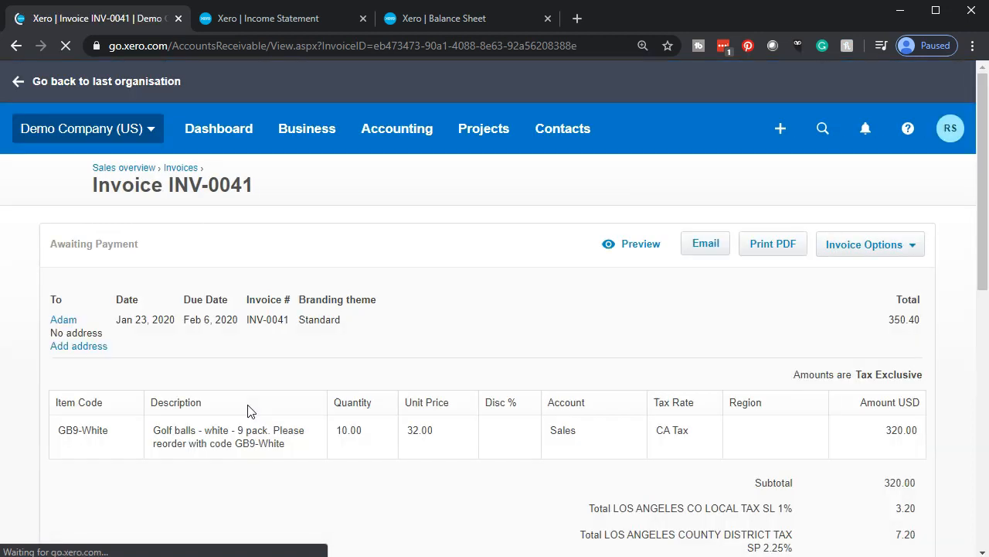
scroll(247, 411, down, 5)
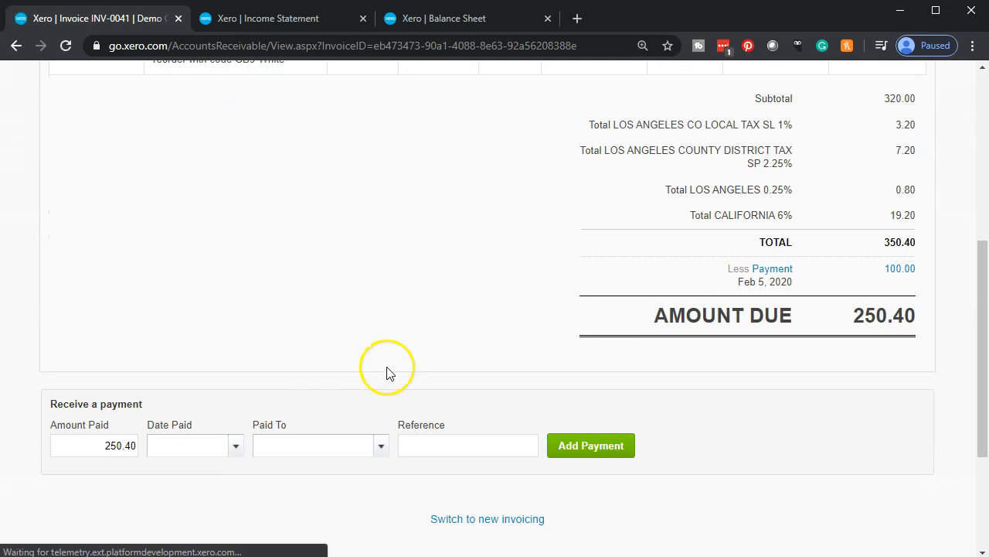
- Add a payment of the remaining 250.40, dated Feb 25, 2020, into the Bank Clearing Account
click(237, 452)
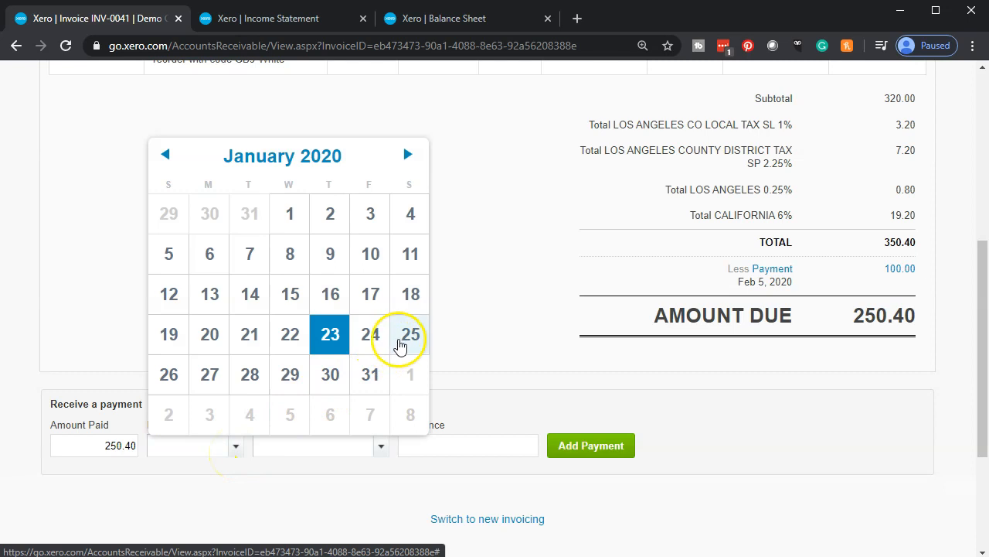
scroll(379, 351, down, 1)
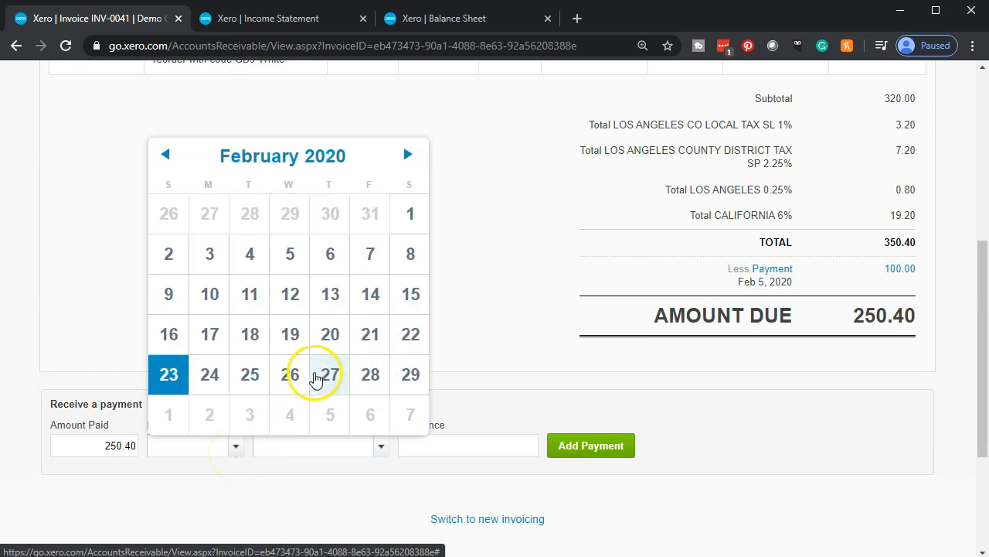
click(250, 376)
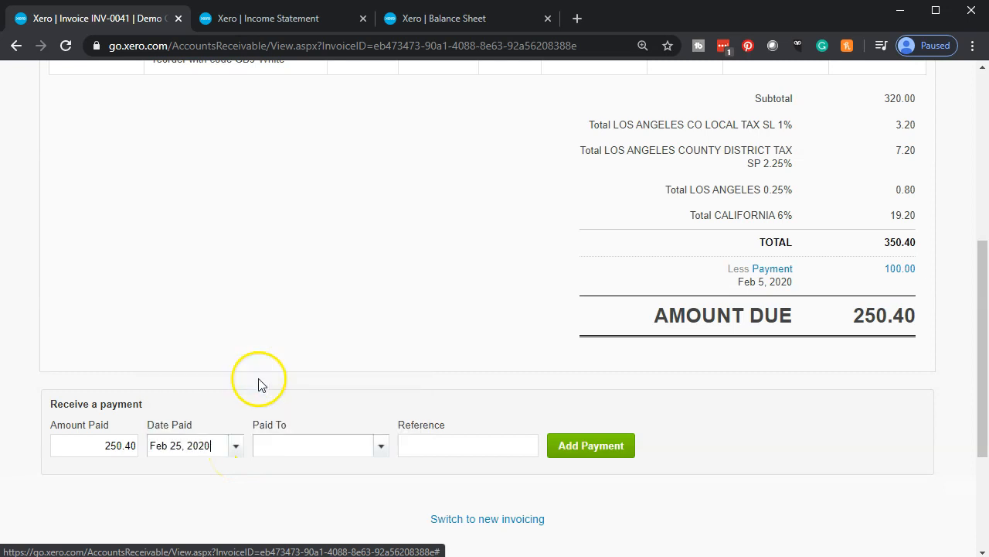
click(380, 448)
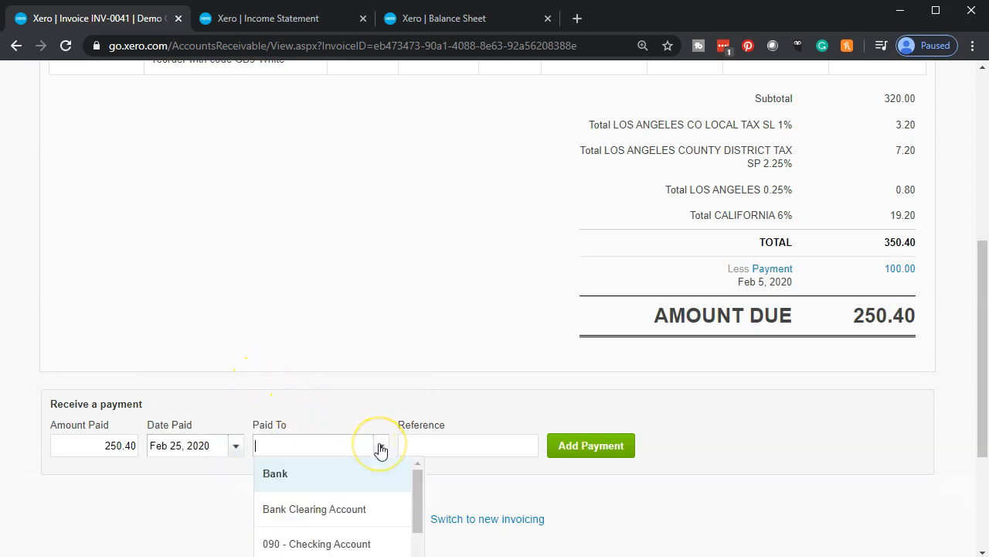
click(370, 511)
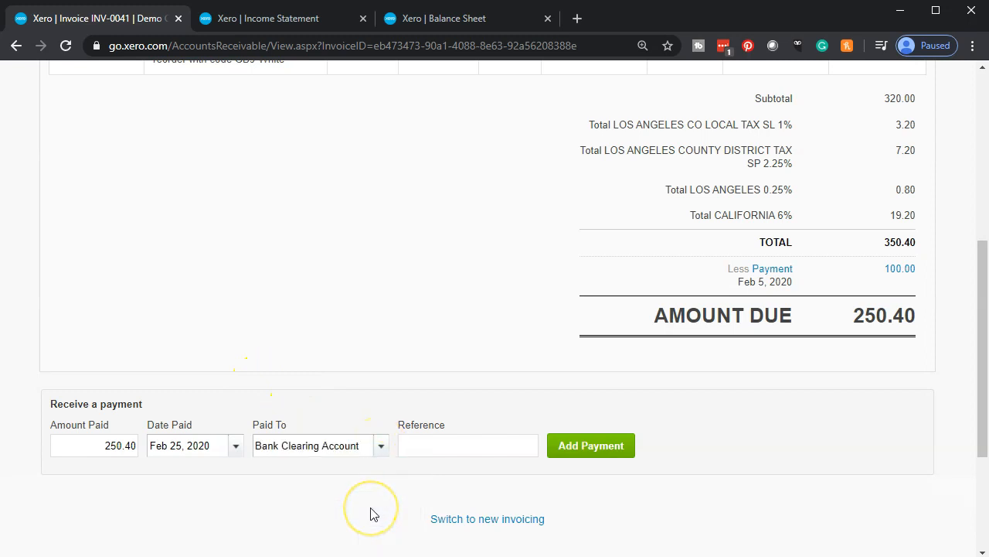
click(601, 448)
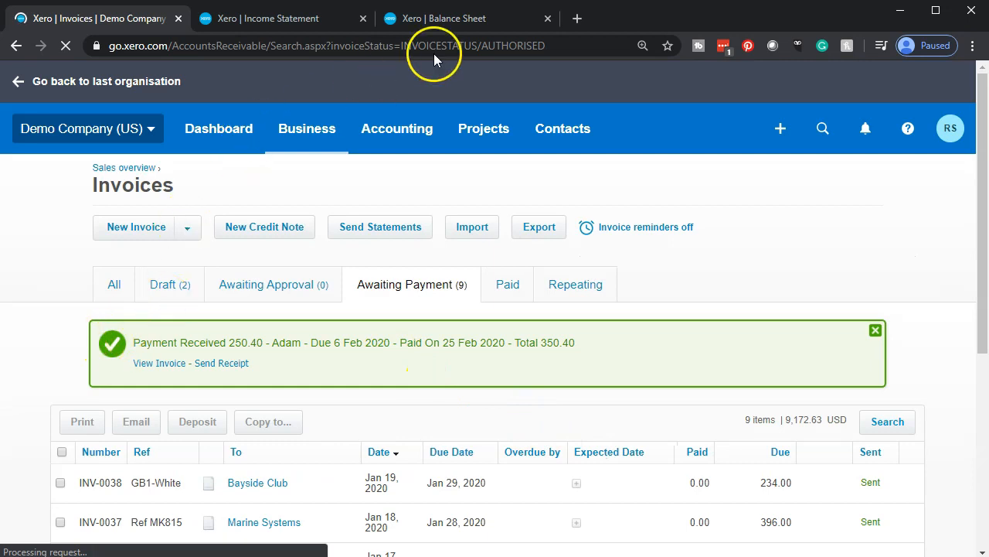
- Switch to the balance sheet, reload it and run it as of September 30, 2020
click(479, 18)
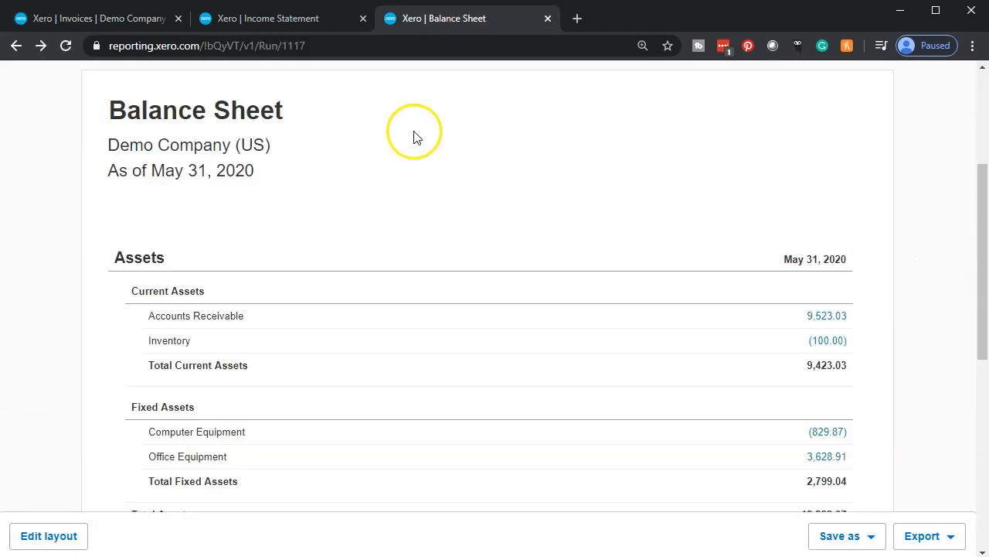
scroll(344, 219, up, 2)
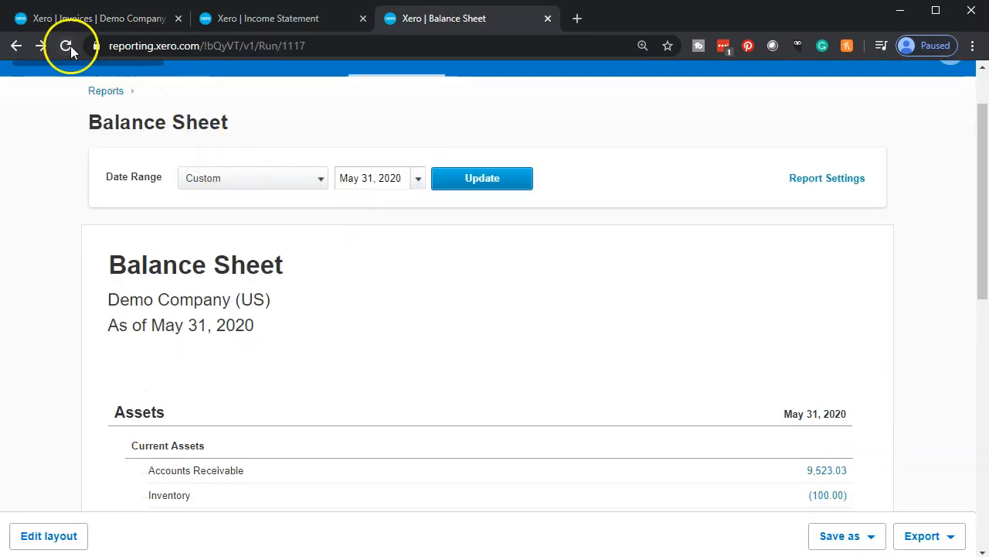
click(65, 48)
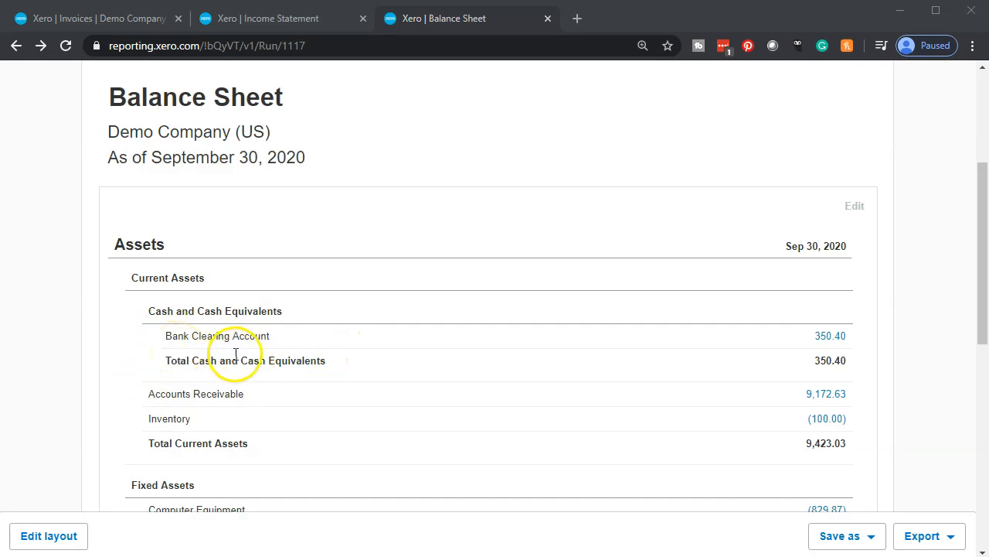
- Examine the Bank Clearing Account's transactions behind its balance sheet amount, then return to the balance sheet
click(822, 340)
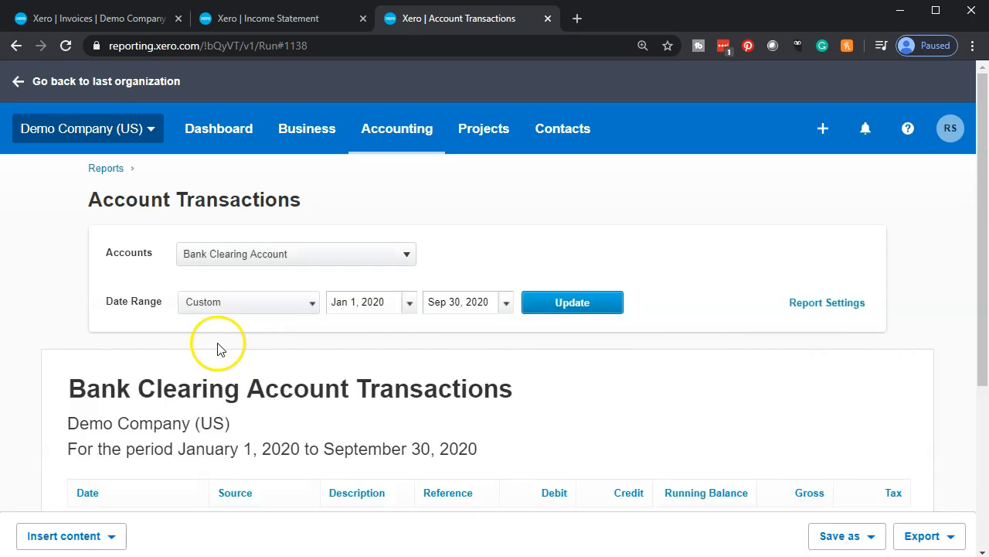
scroll(194, 360, down, 2)
scroll(194, 360, down, 1)
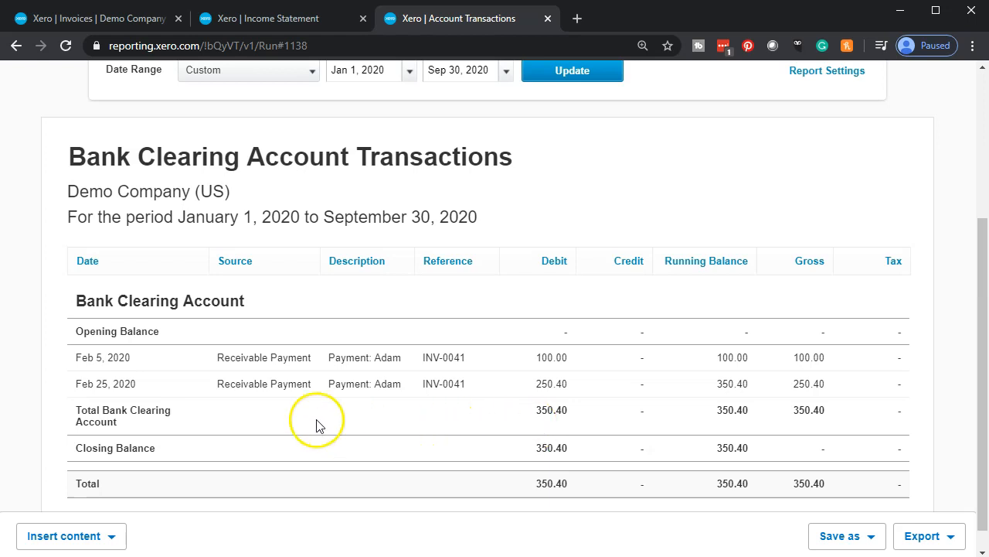
scroll(301, 417, up, 3)
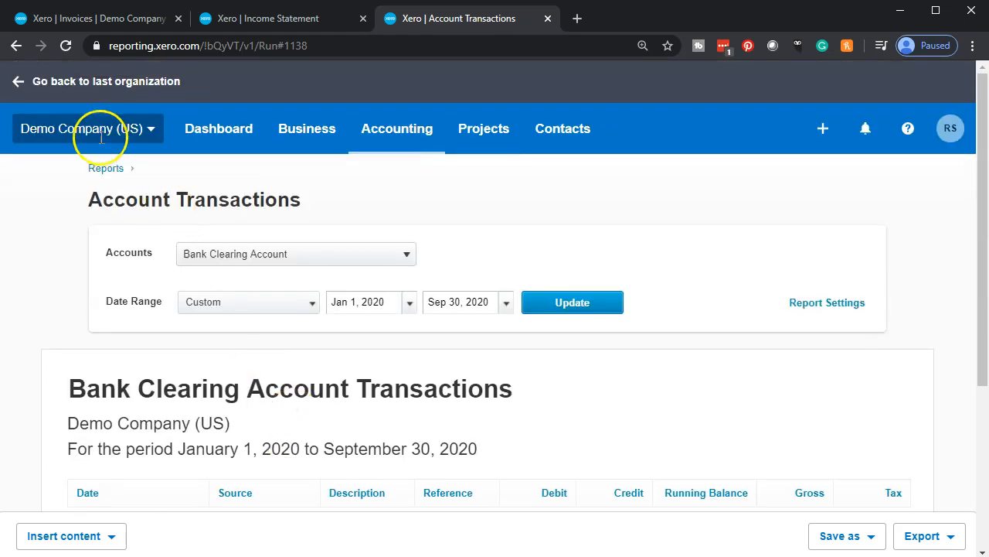
click(16, 46)
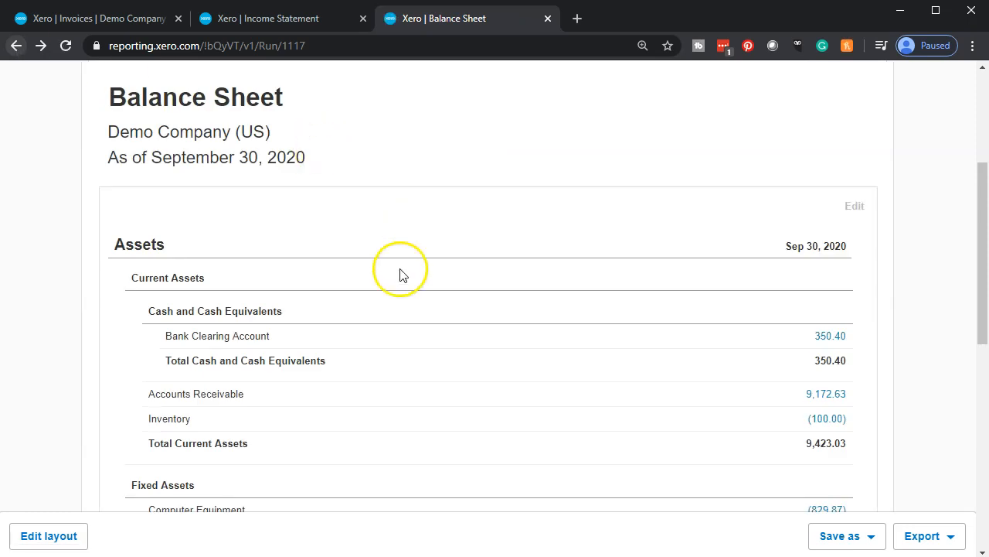
- Examine the payments credited in the Accounts Receivable transactions, then return to the balance sheet
click(822, 395)
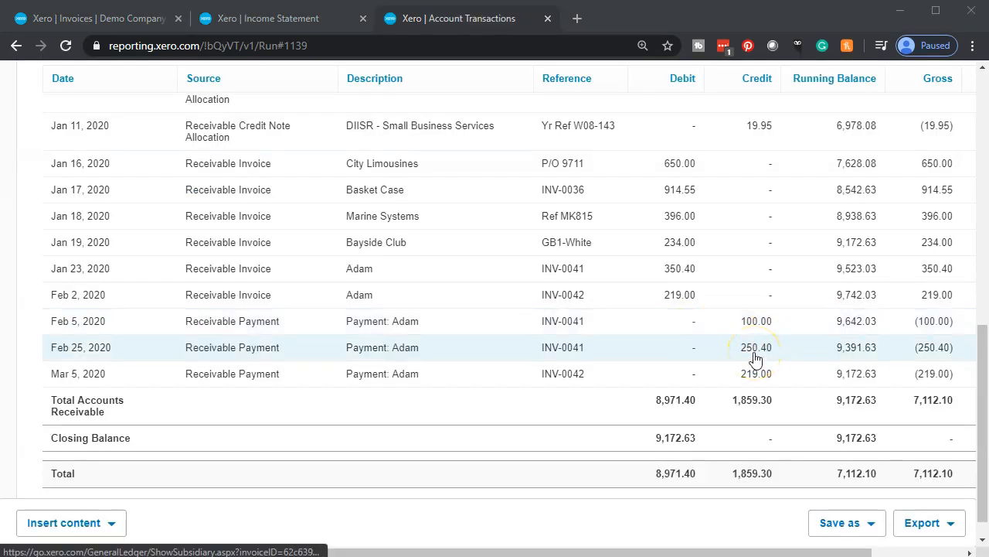
scroll(481, 455, up, 15)
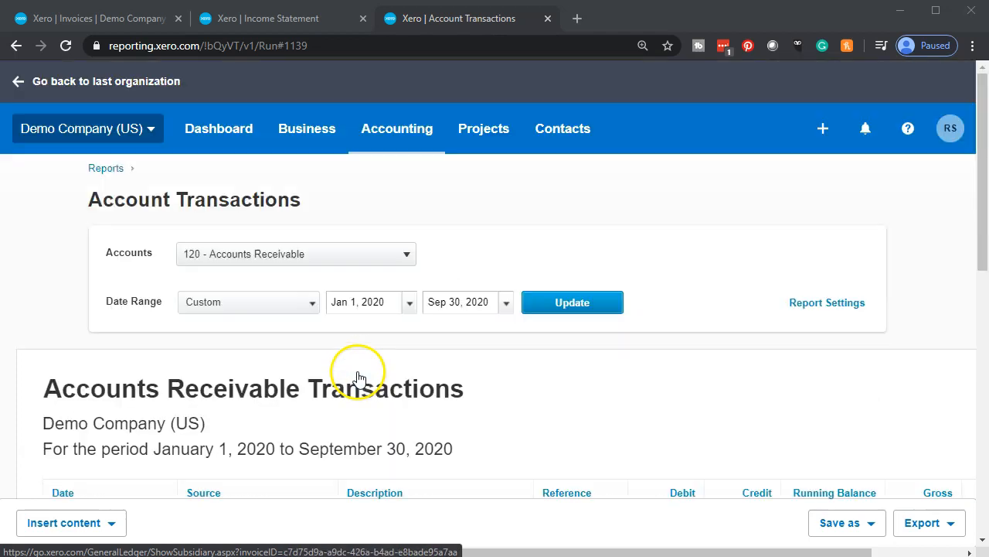
click(18, 48)
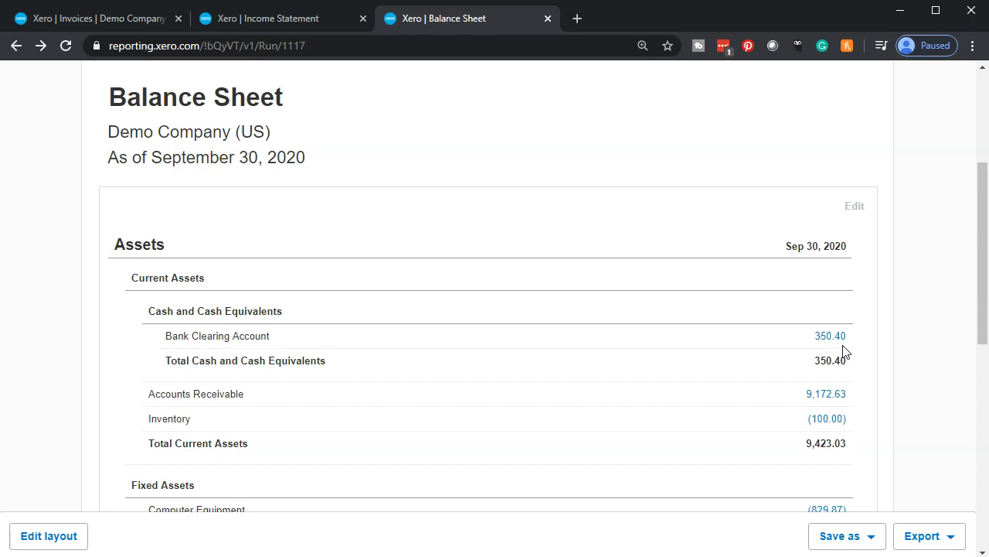
click(706, 441)
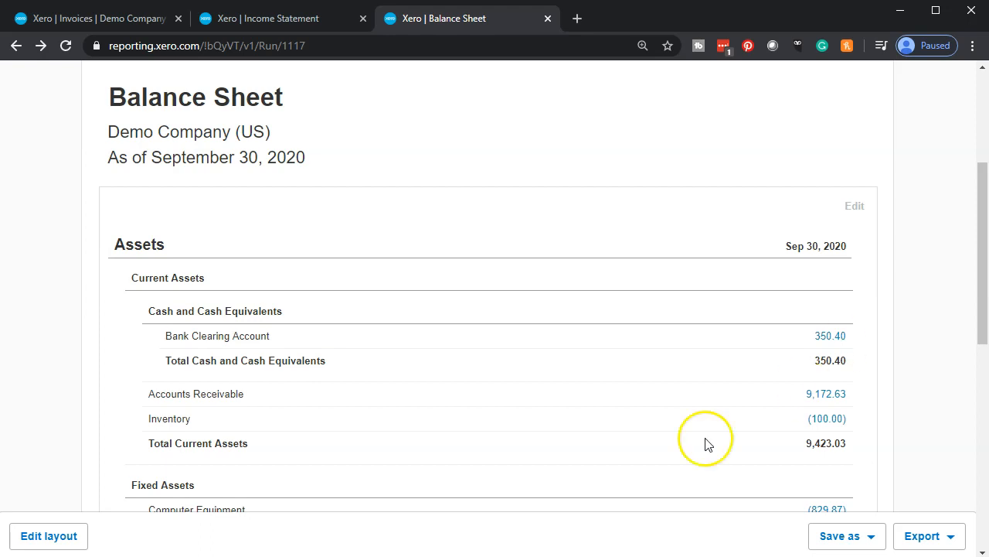